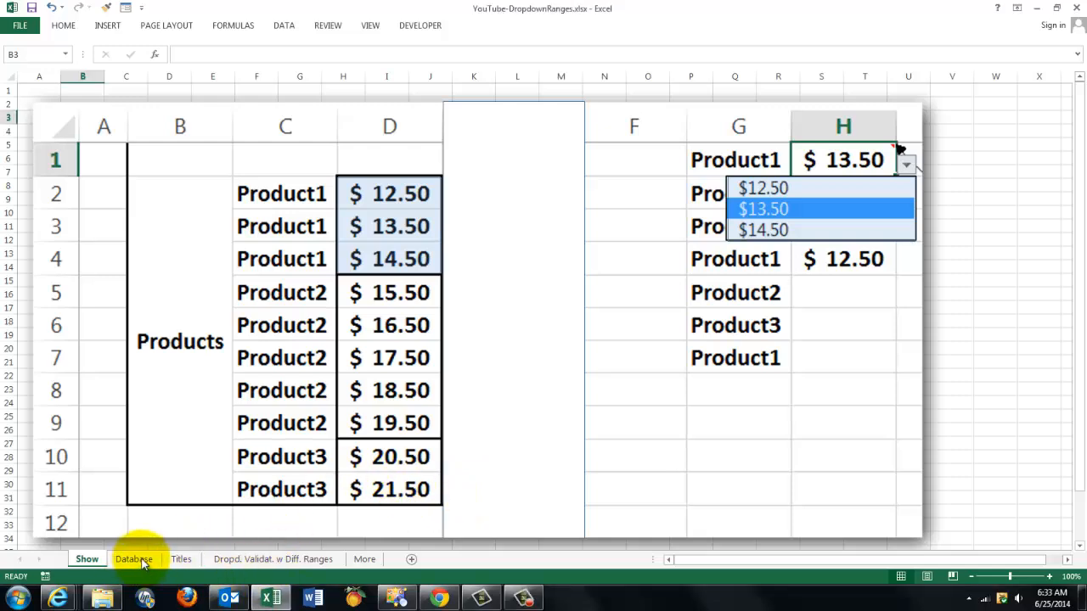
On the Database sheet, apply list data validation to the whole Dept column B with the source =$E$2:$E$6.
click(135, 560)
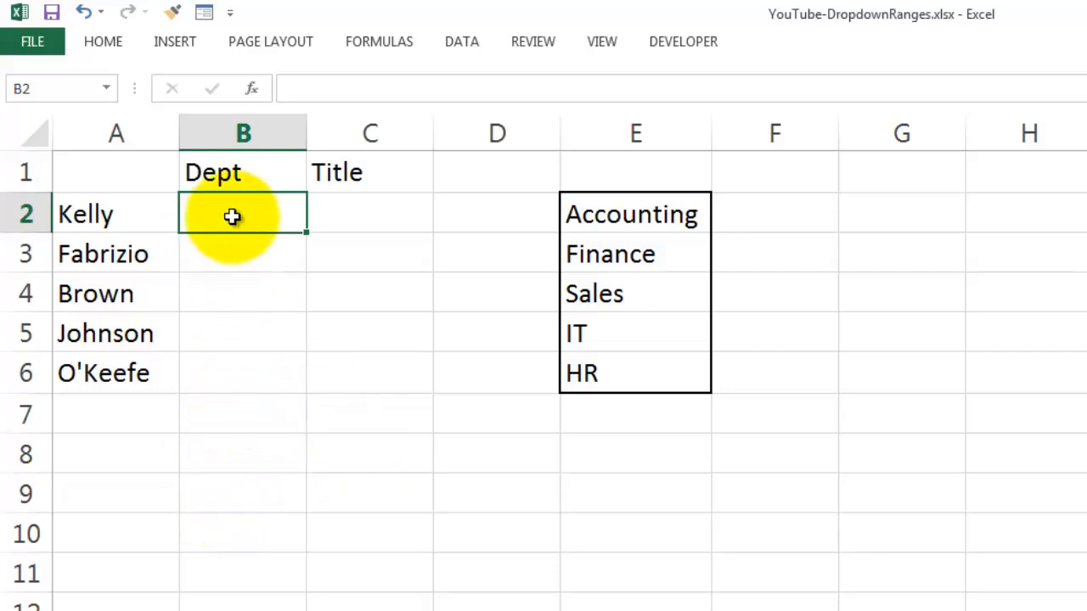
drag(231, 218, 225, 371)
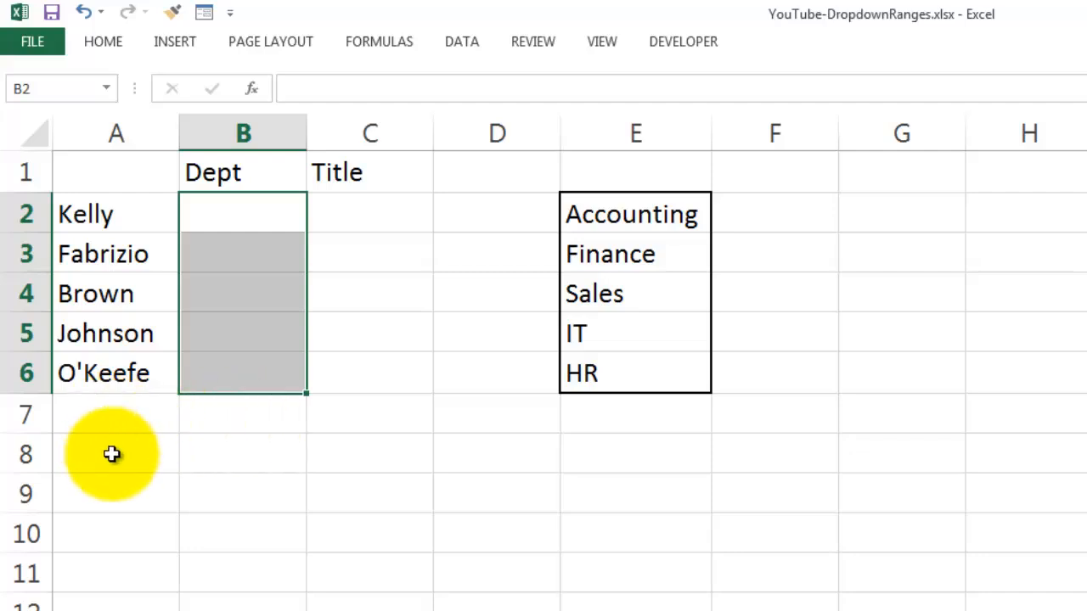
click(243, 134)
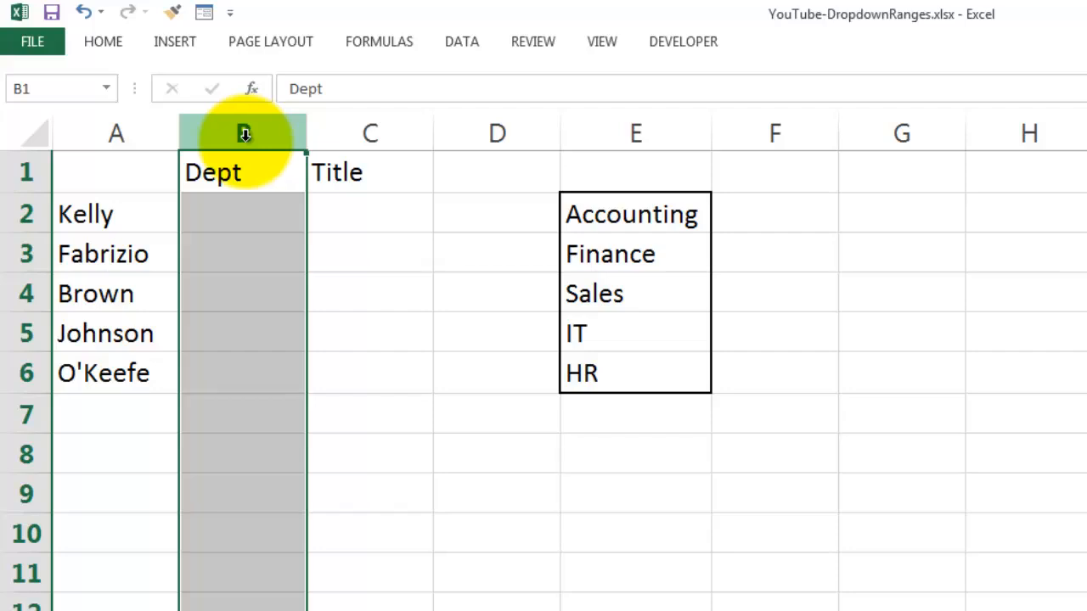
click(459, 43)
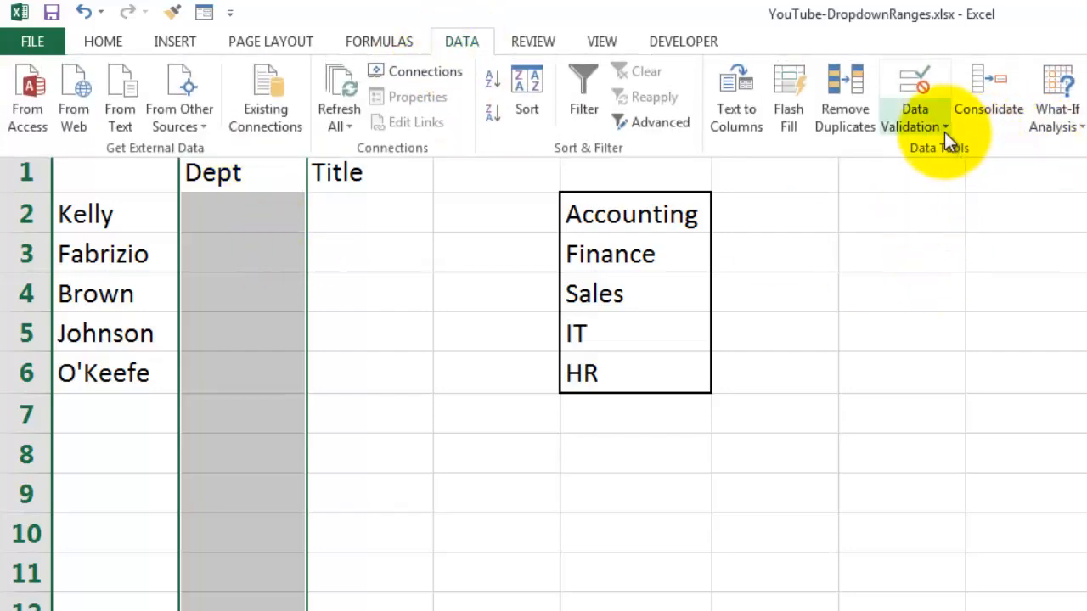
click(944, 131)
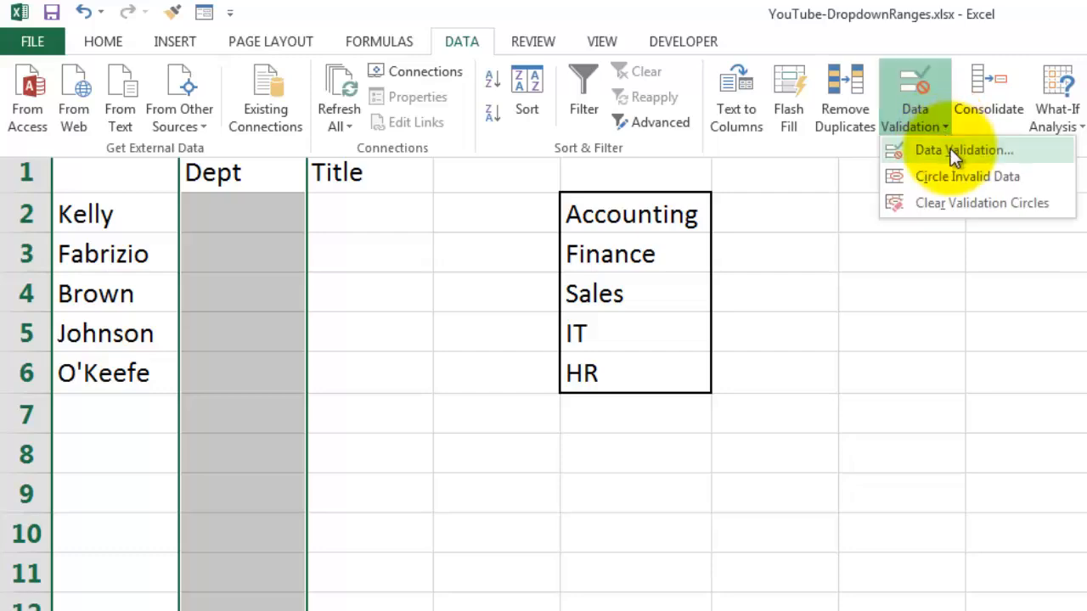
click(950, 150)
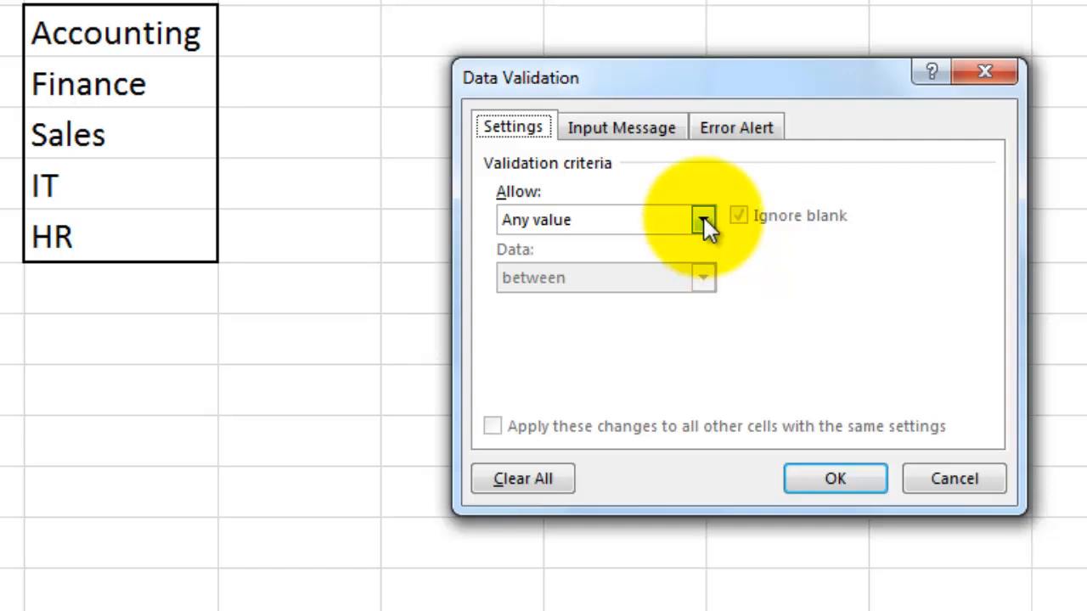
click(703, 219)
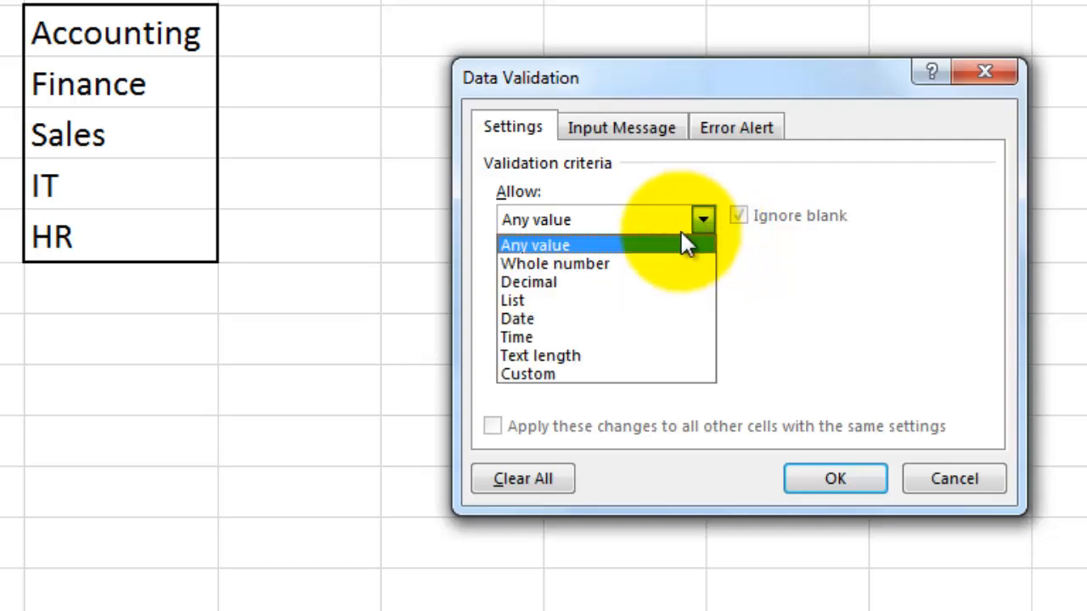
click(523, 302)
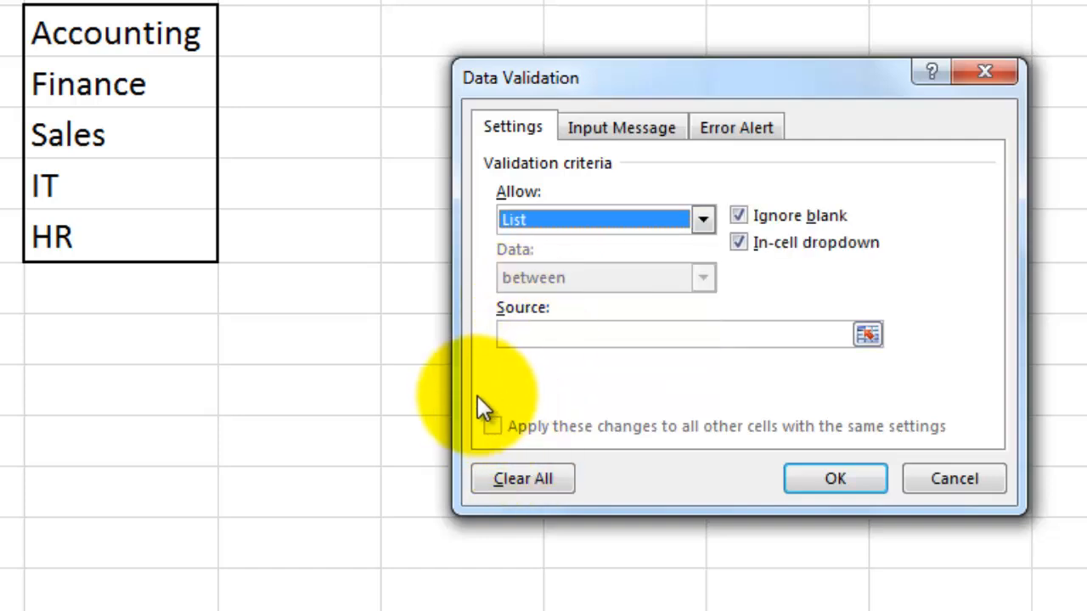
click(533, 331)
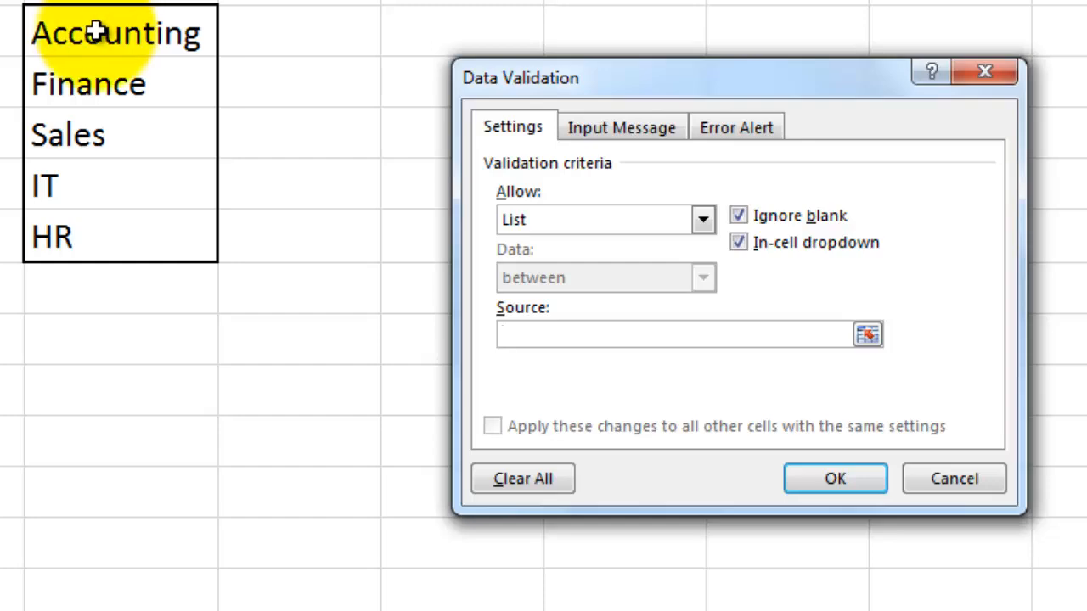
drag(97, 32, 127, 247)
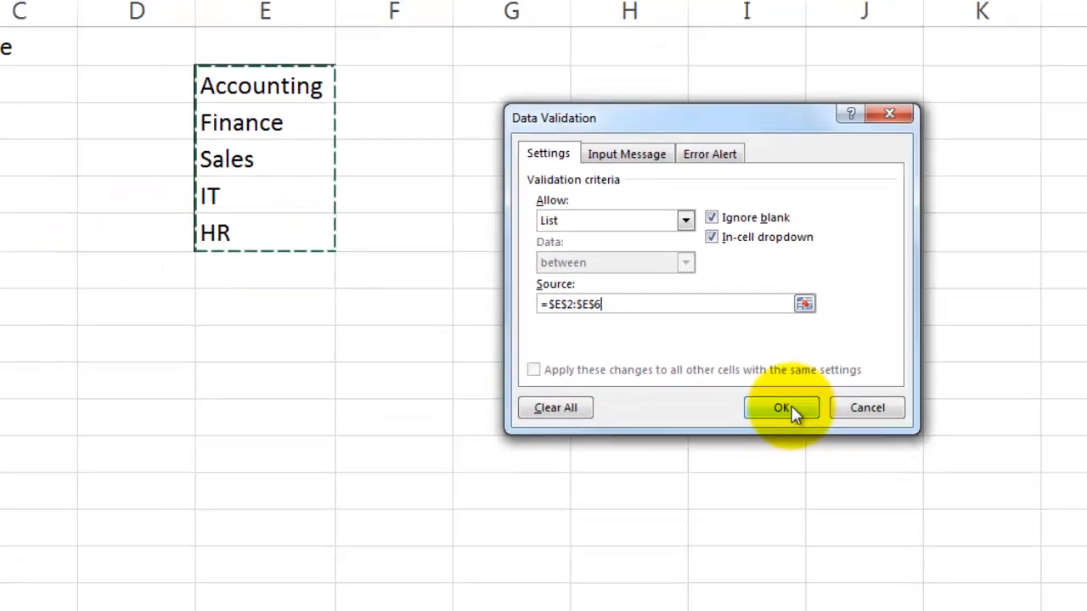
click(783, 408)
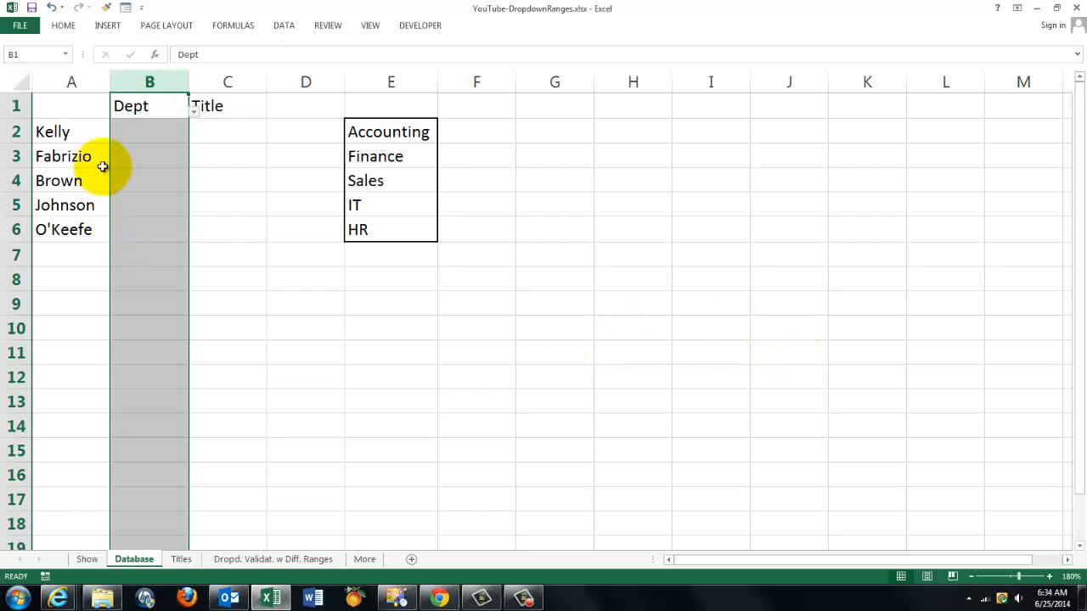
Choose Finance as the department in cell B2 from its drop-down list.
click(140, 132)
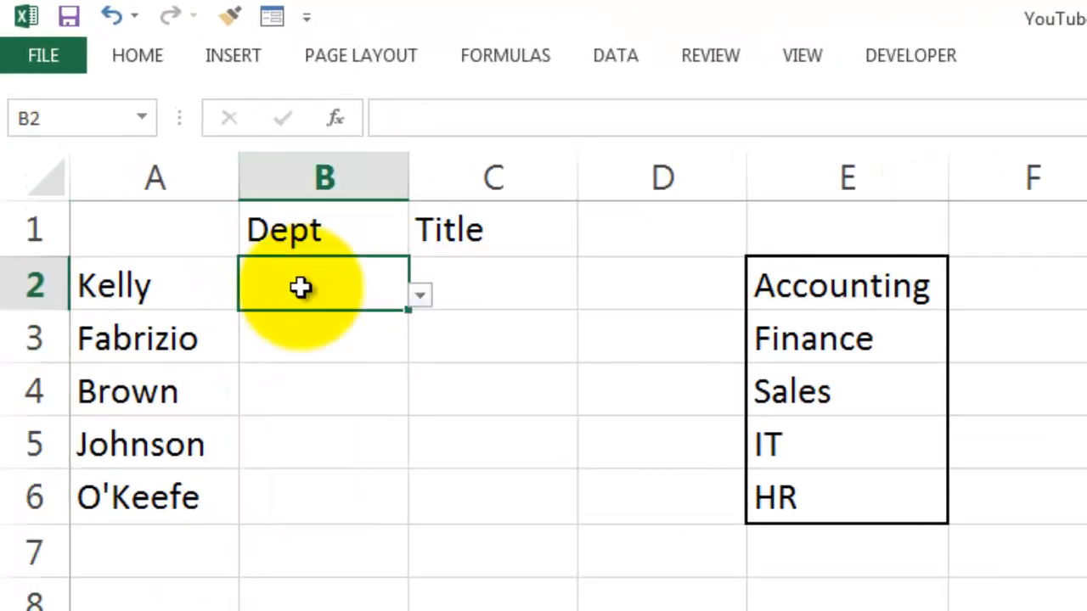
click(309, 351)
click(310, 296)
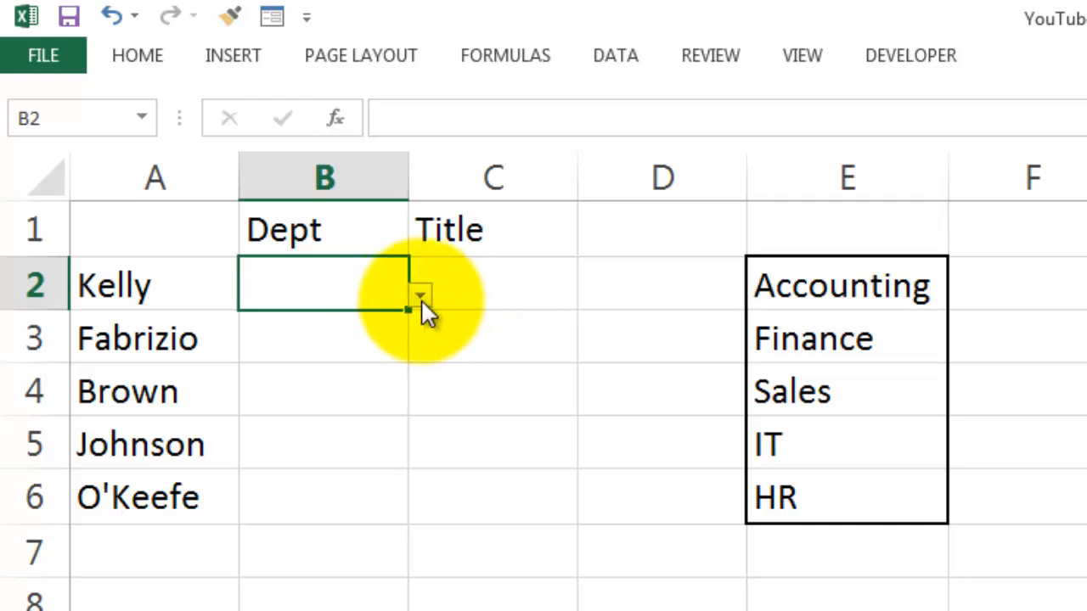
click(421, 297)
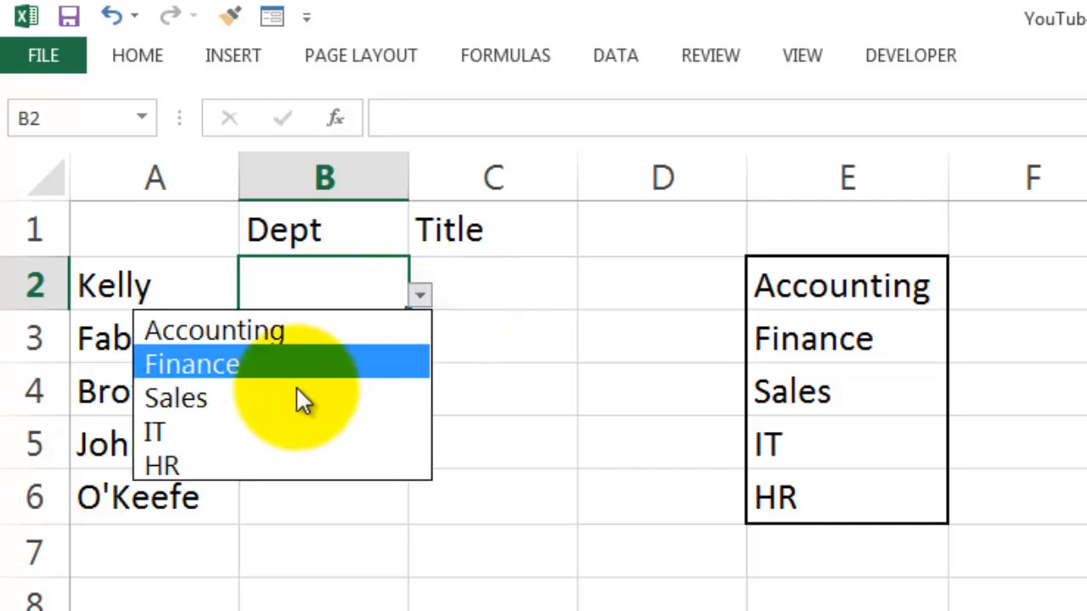
click(216, 363)
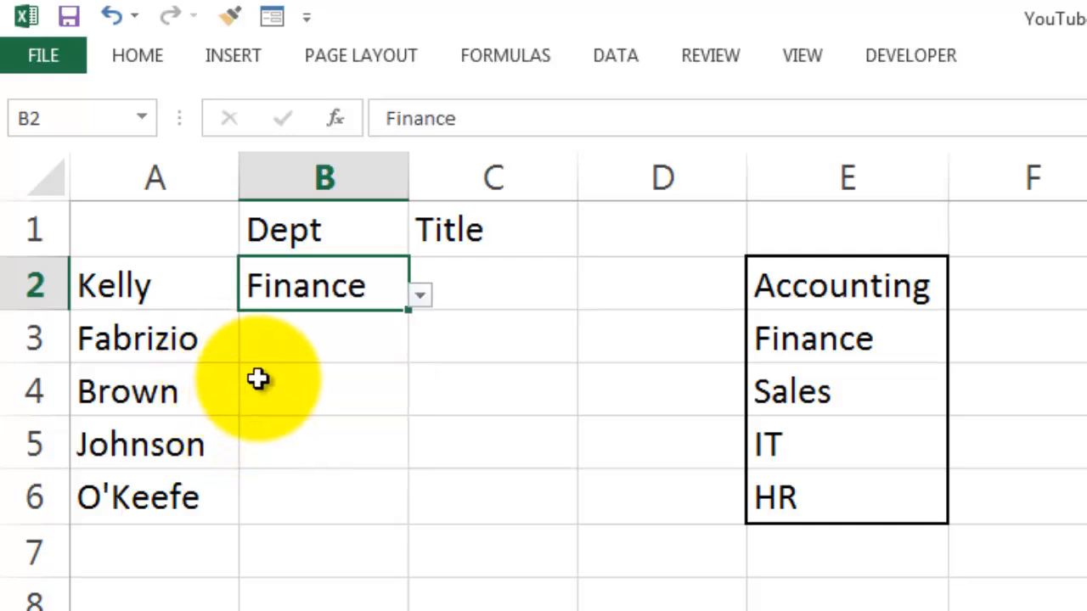
click(420, 296)
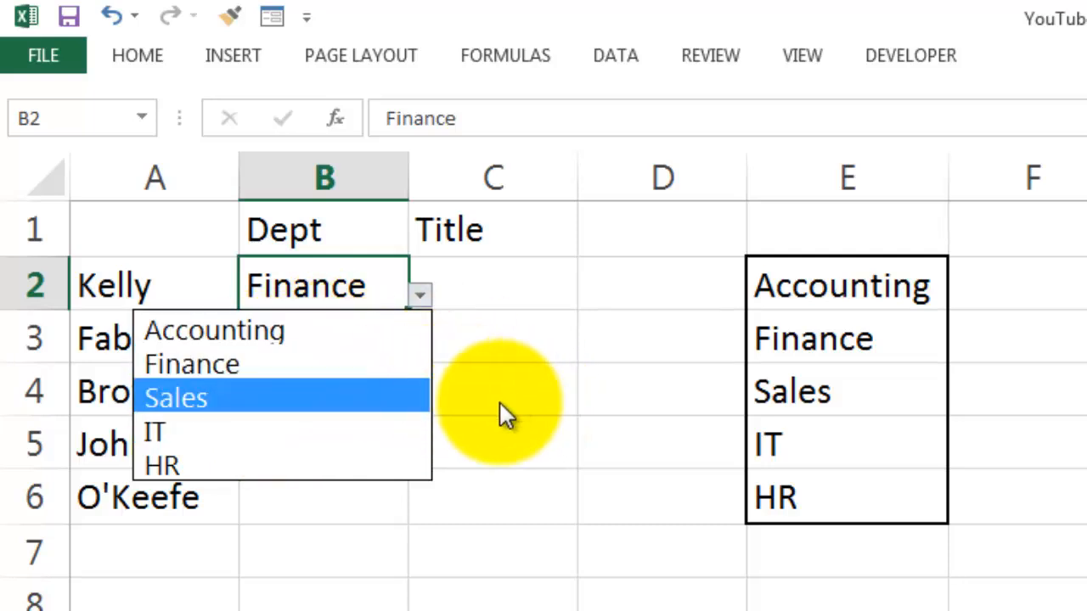
key(Escape)
Try to enter the unlisted department "saless" in cell B3, then cancel the entry.
click(322, 342)
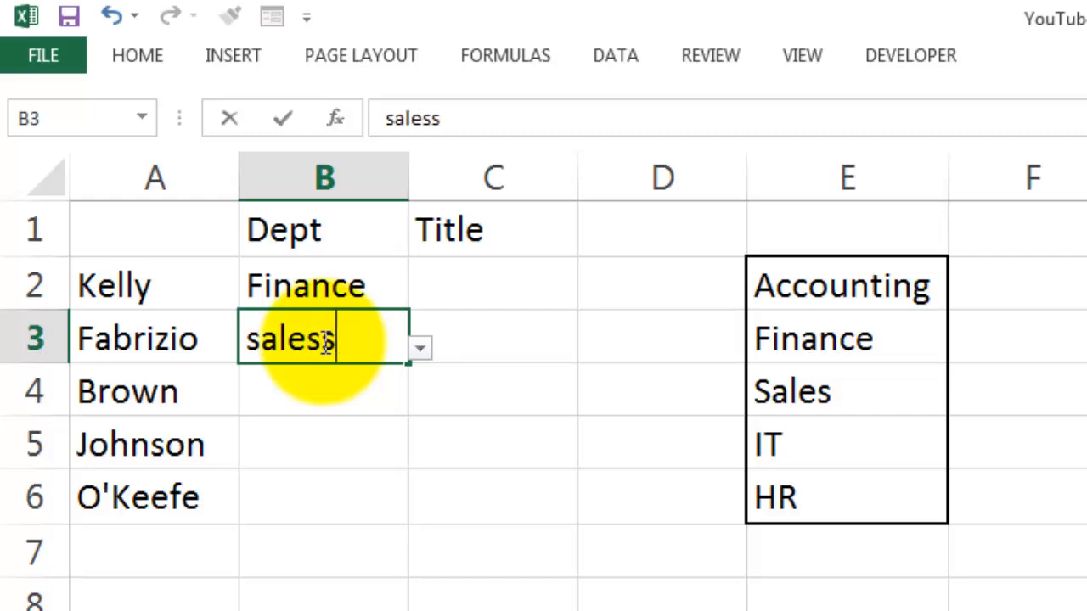
key(Return)
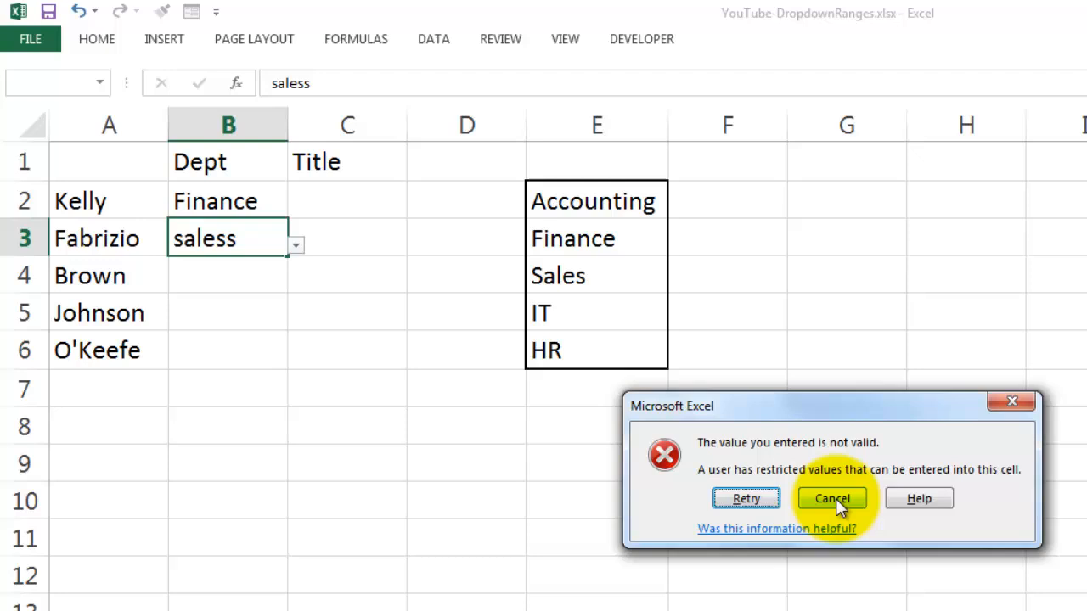
click(832, 499)
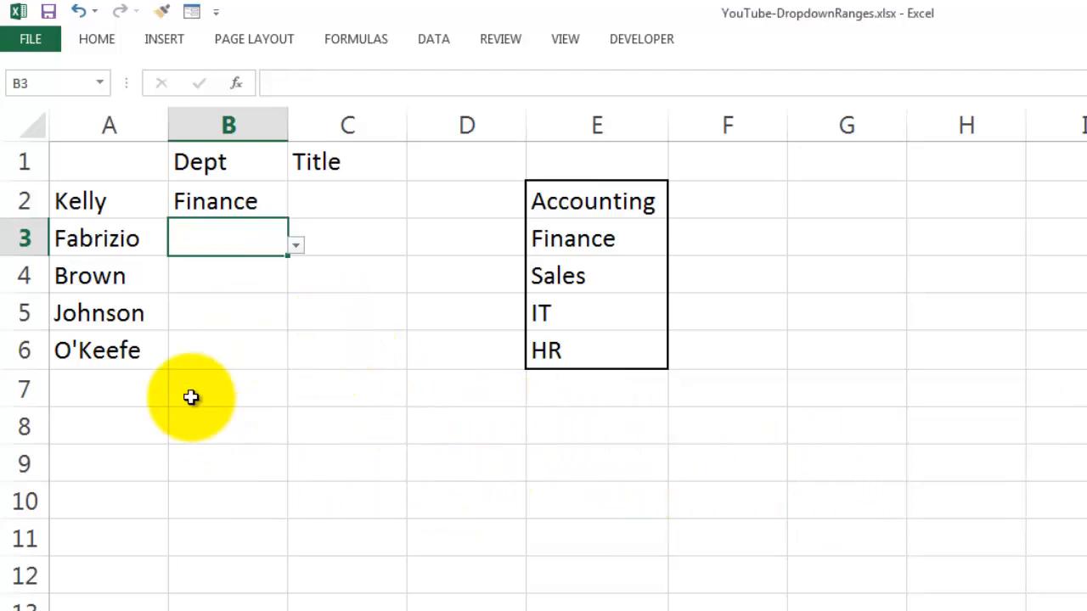
Remove the list restriction from header cell B1 by setting its data validation to allow any value.
click(209, 163)
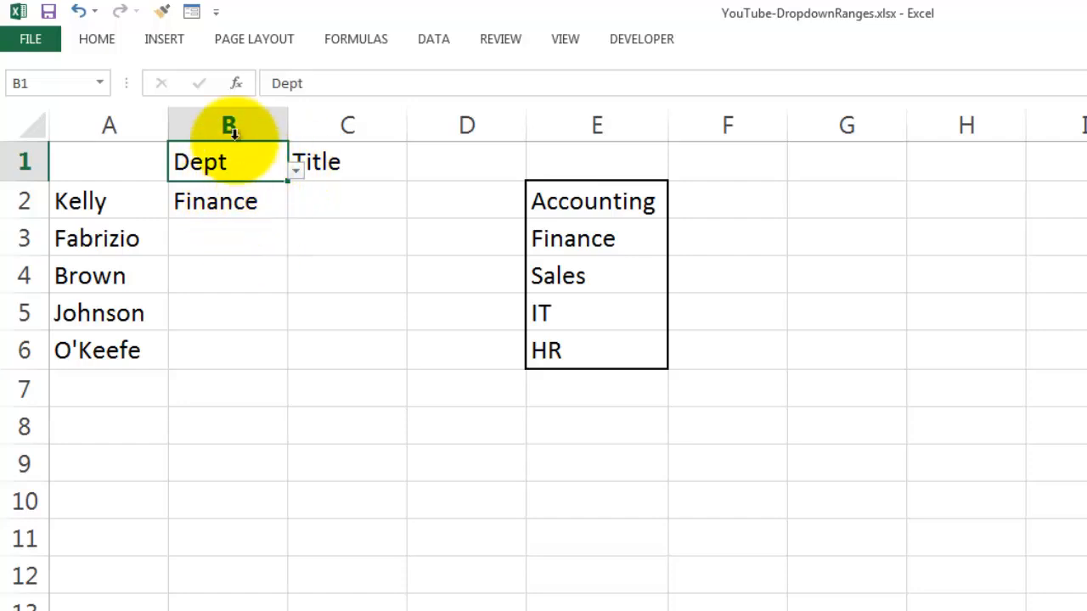
click(436, 39)
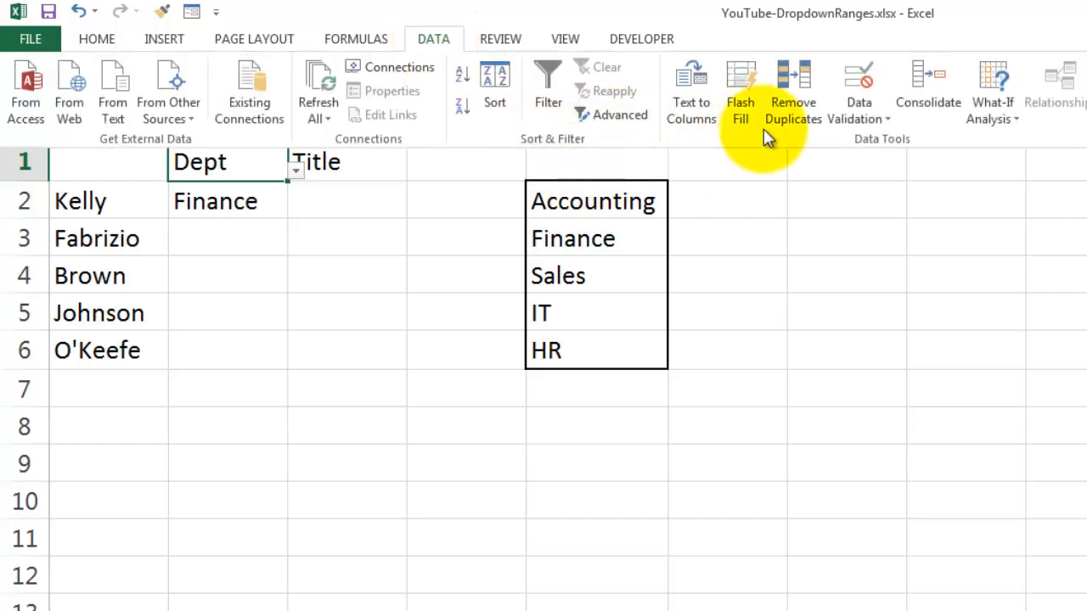
click(886, 123)
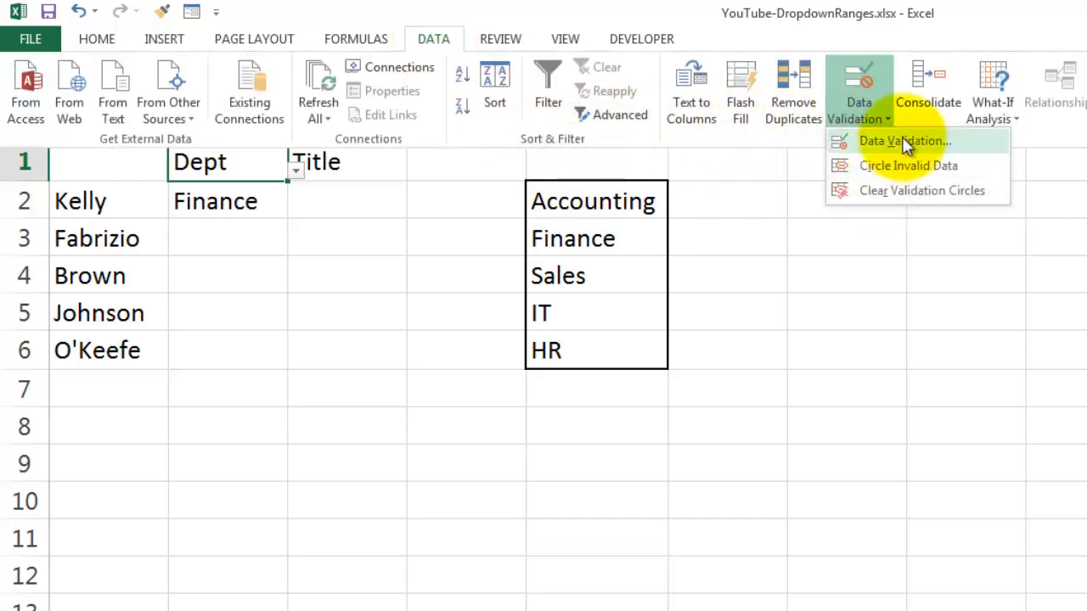
click(905, 142)
click(1023, 337)
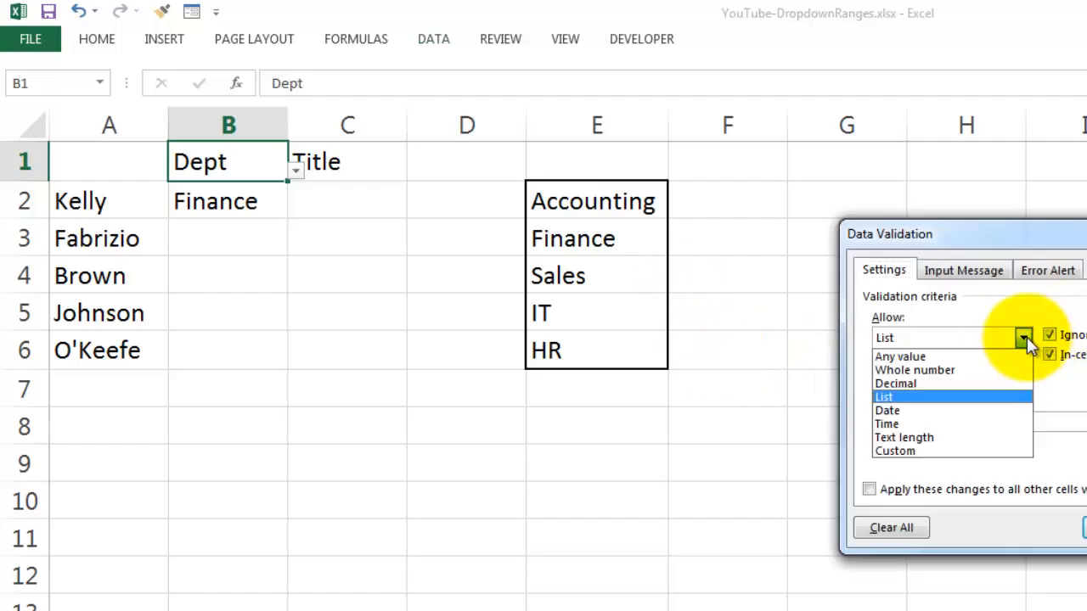
click(930, 357)
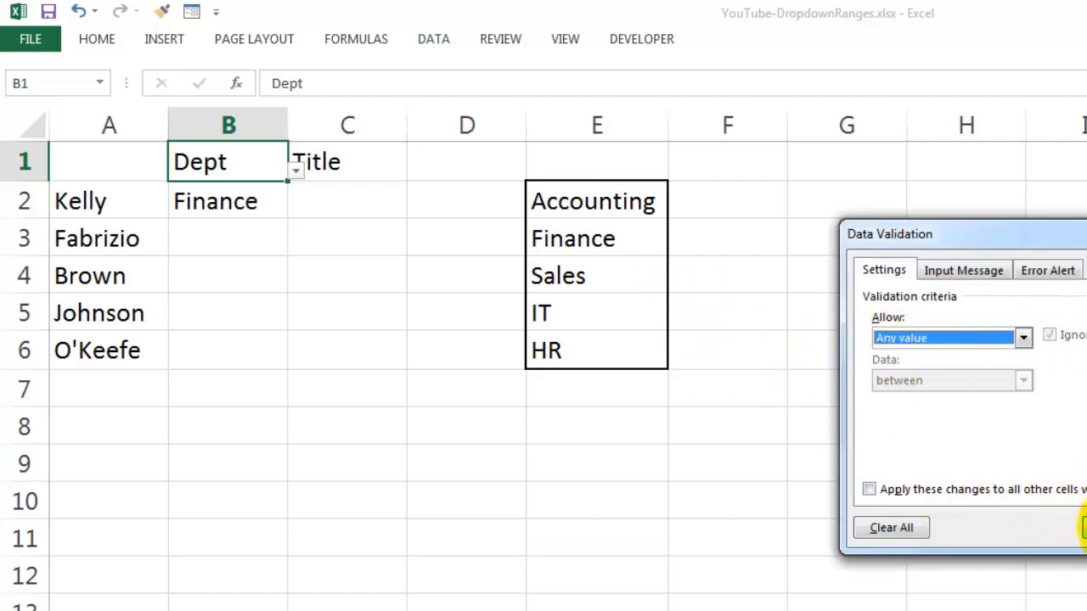
click(1085, 528)
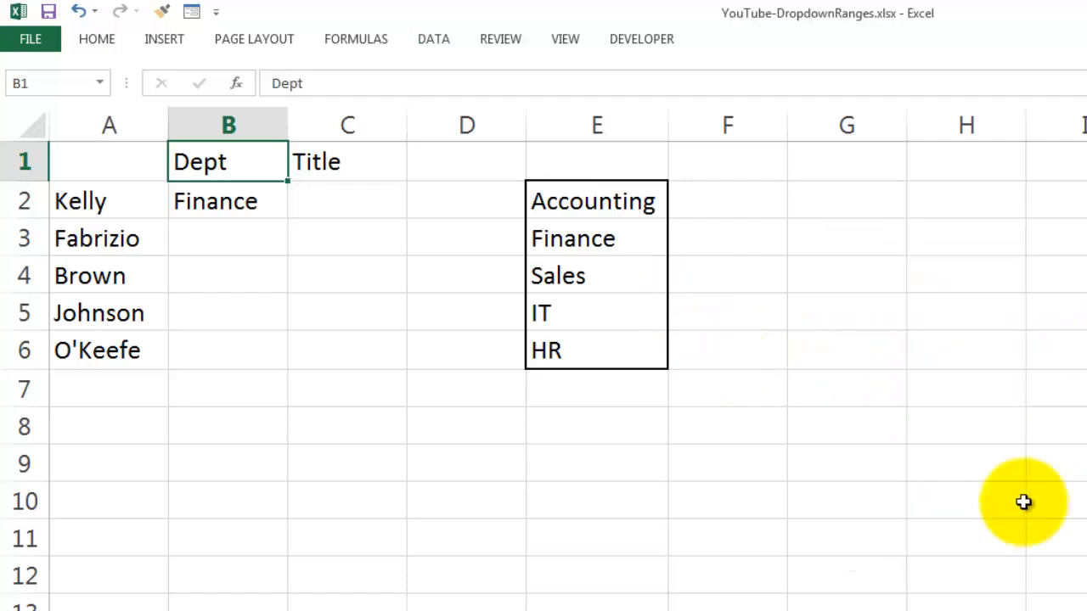
Check several cells below the Dept header in column B for their drop-down arrows.
click(211, 395)
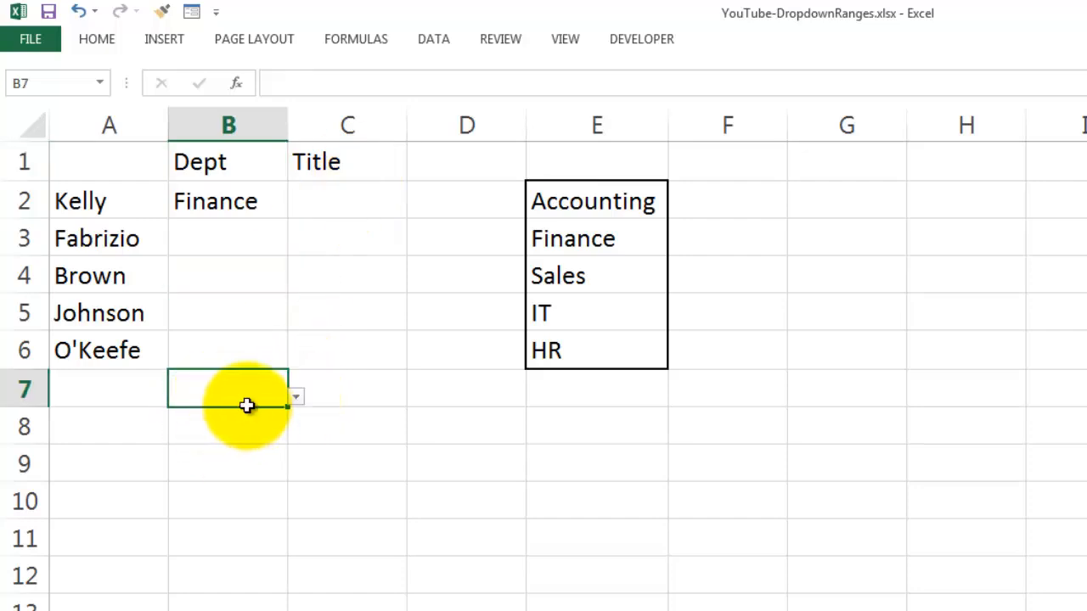
click(222, 240)
click(226, 274)
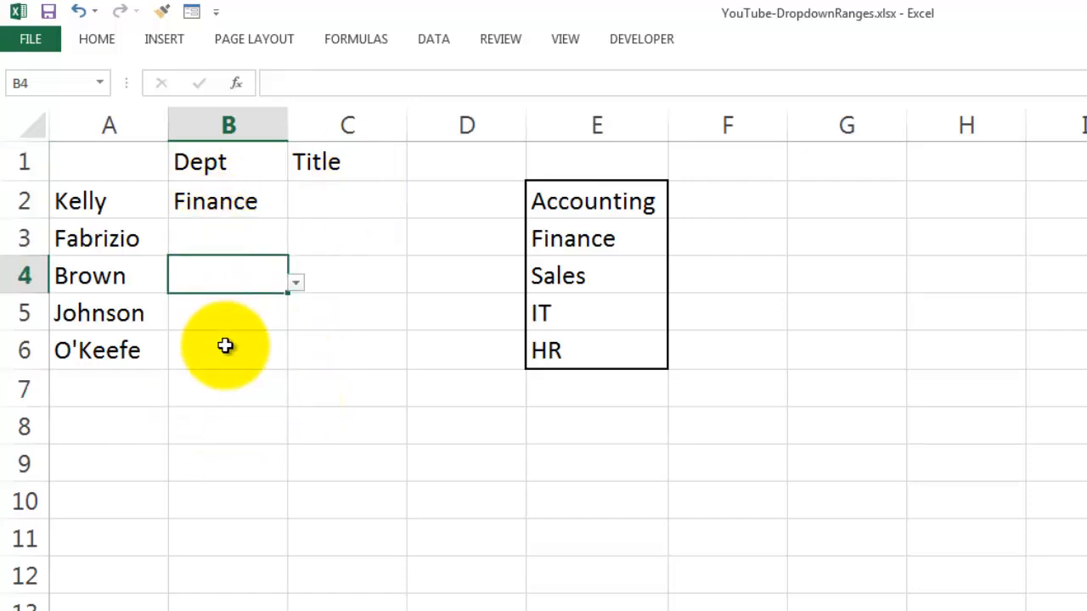
click(226, 346)
click(200, 205)
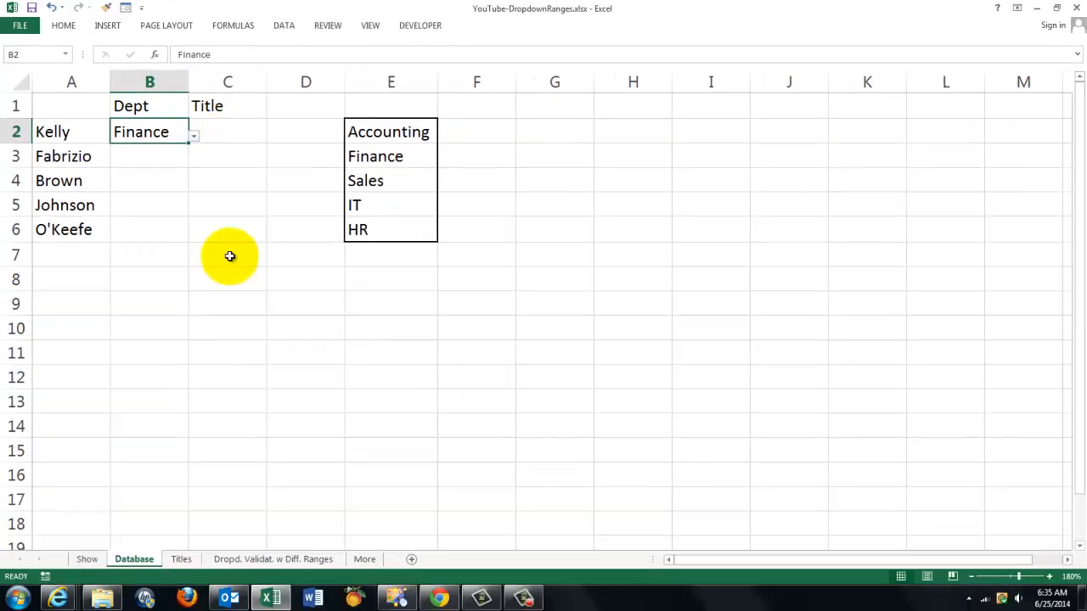
click(180, 561)
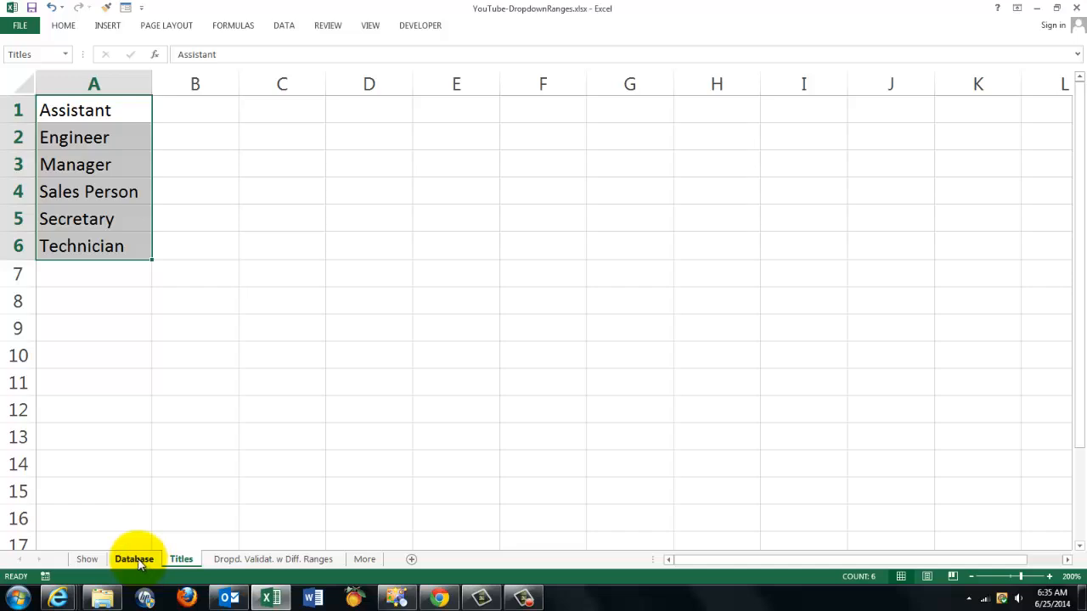
click(135, 559)
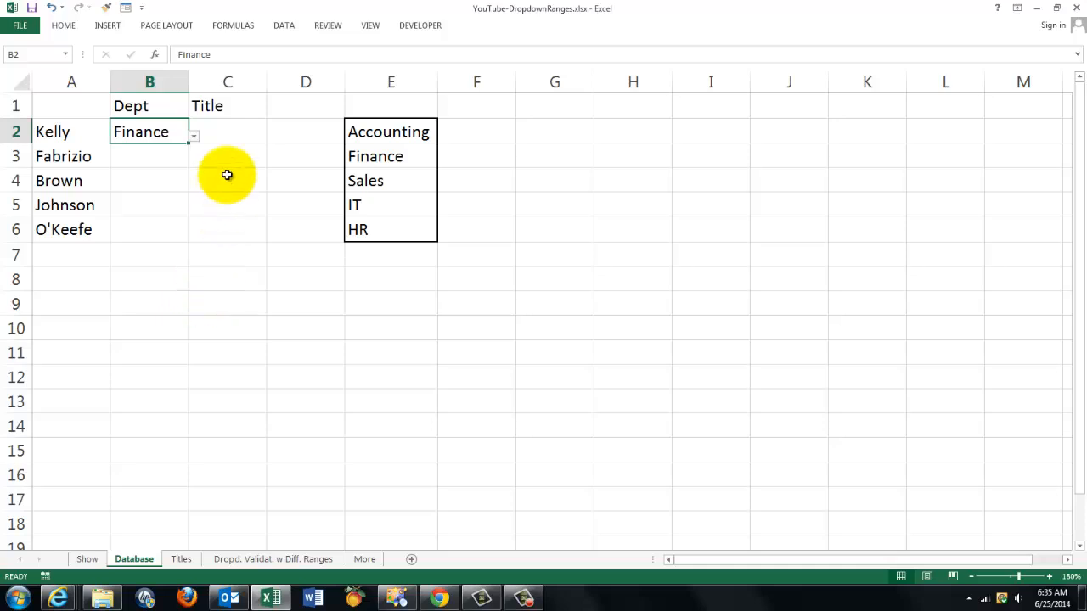
click(230, 81)
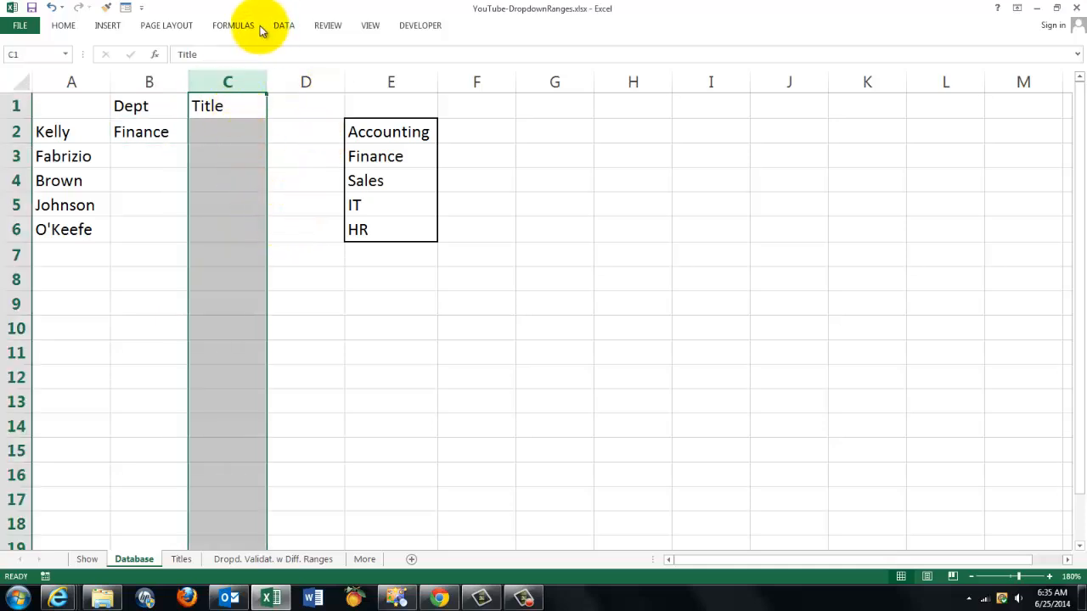
click(291, 26)
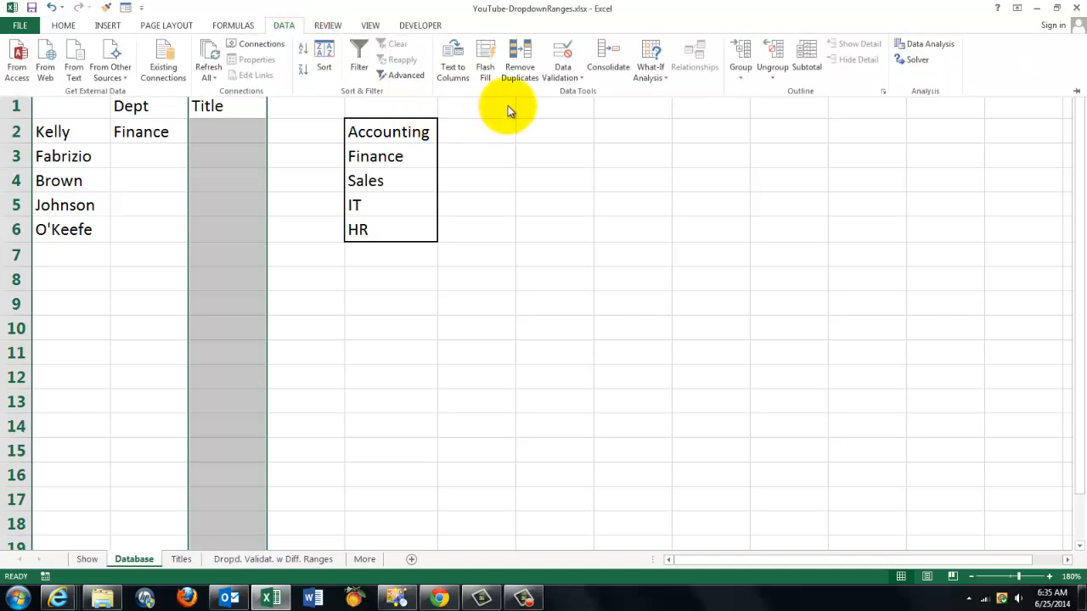
click(572, 81)
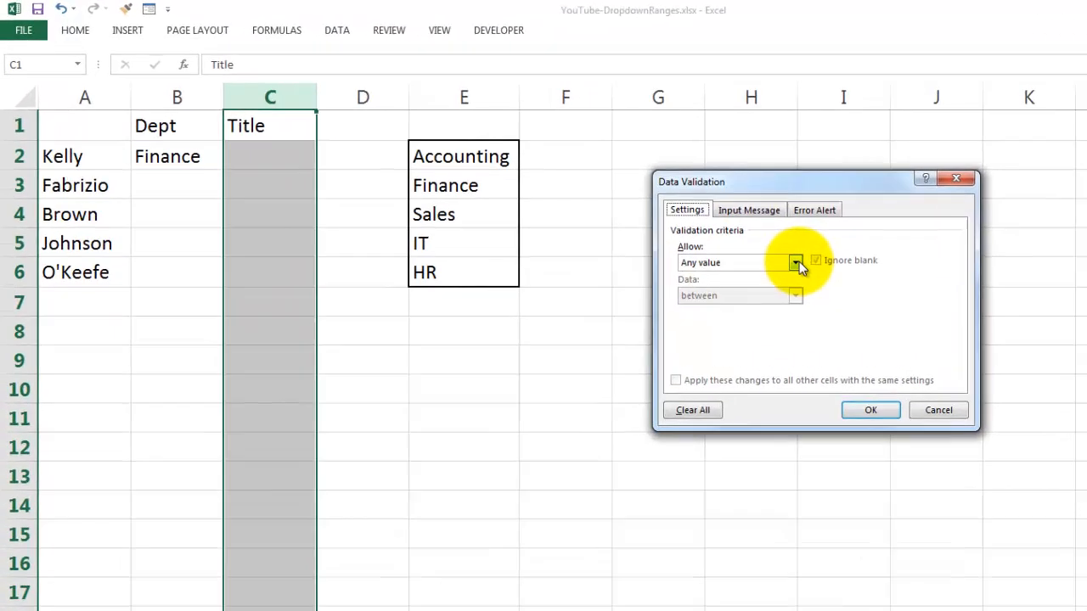
click(667, 221)
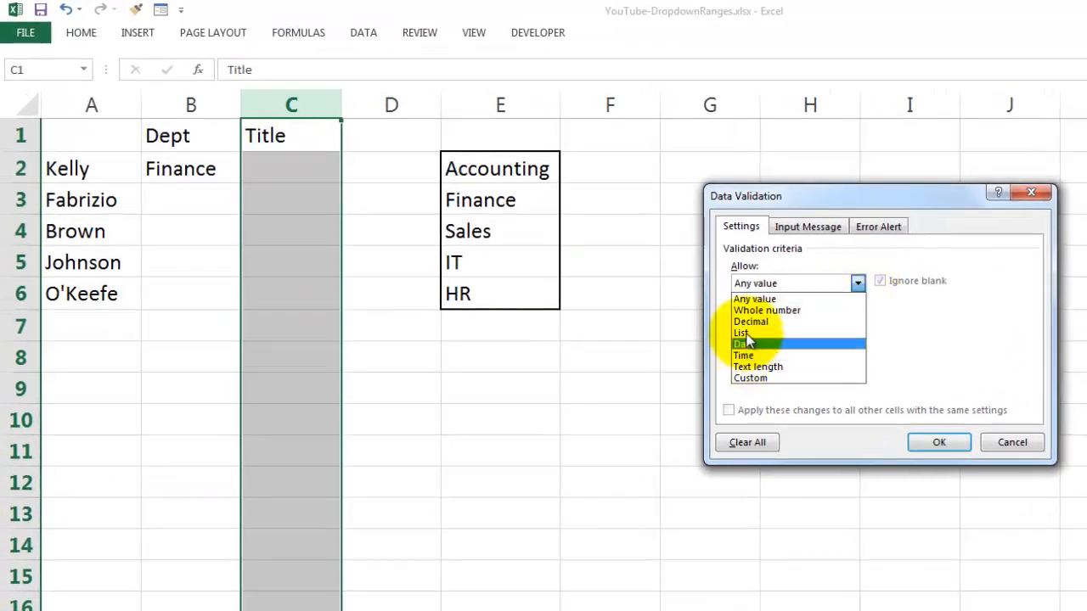
click(741, 333)
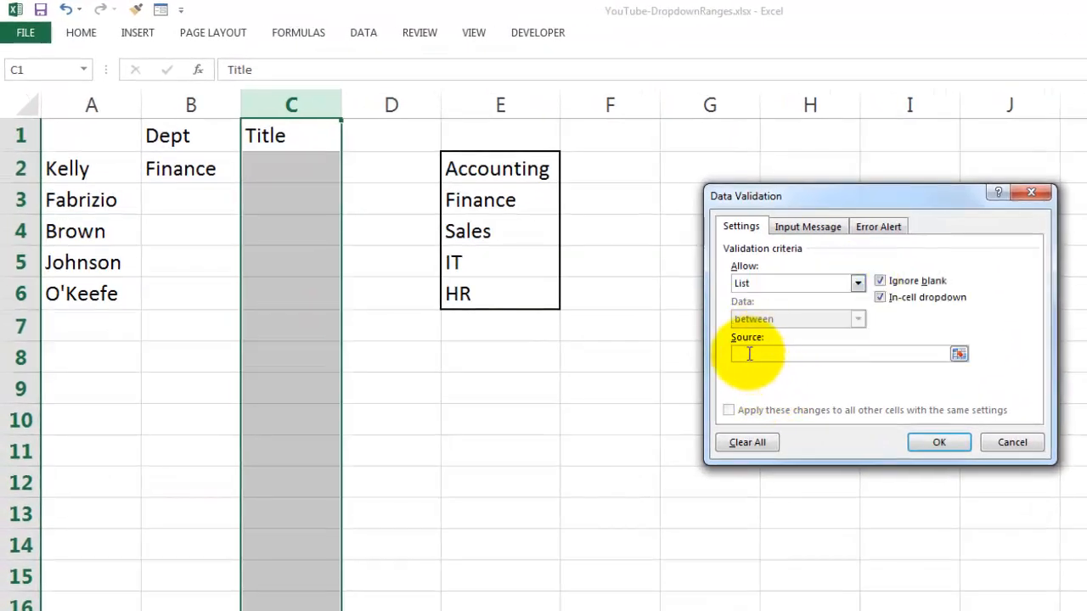
key(ctrl+Page_Down)
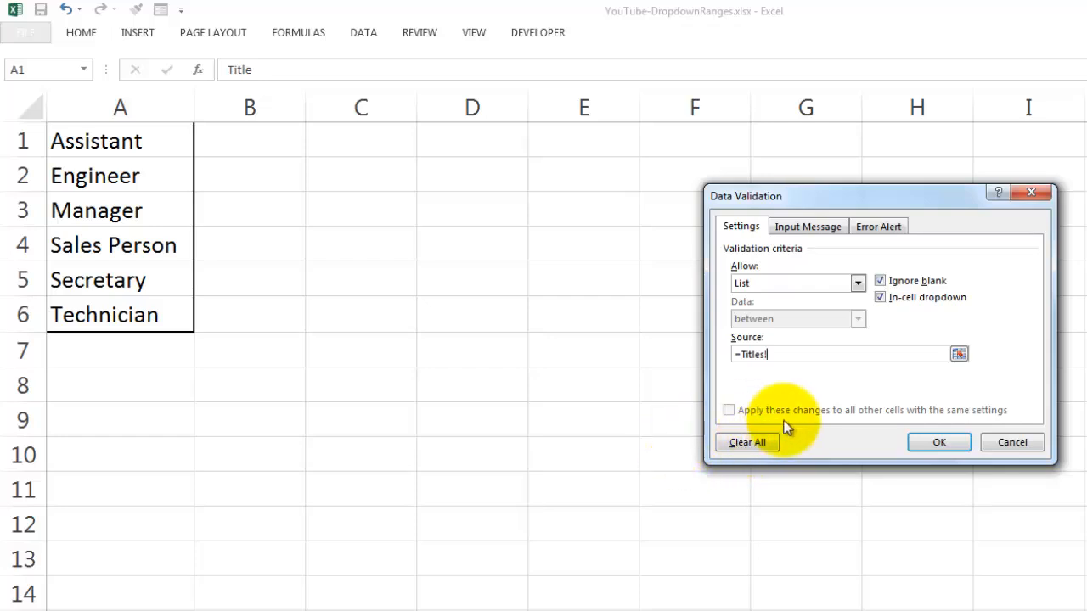
click(1013, 443)
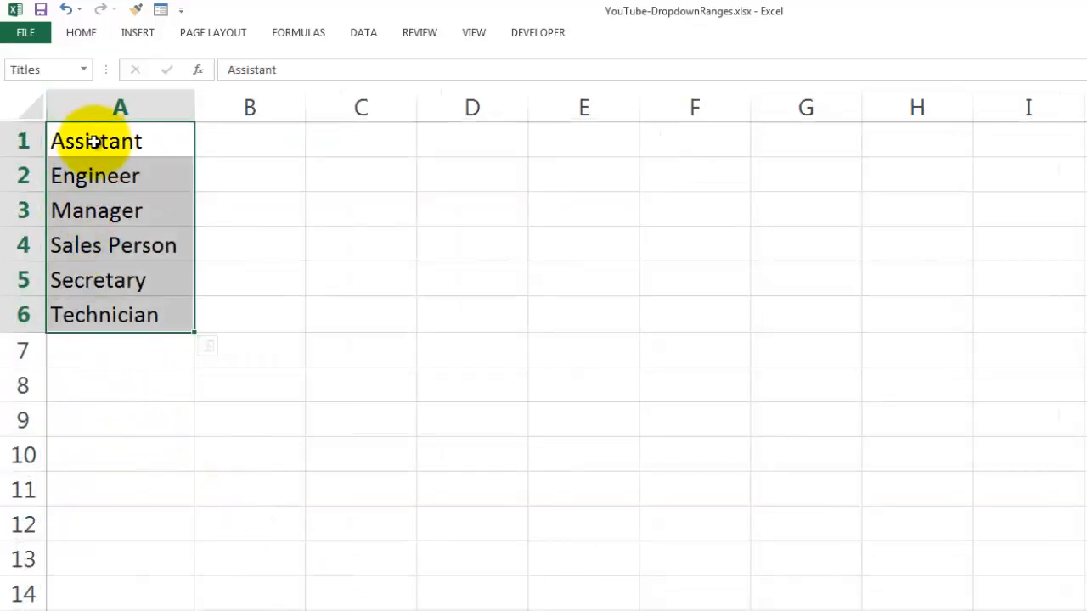
Name the range A1:A6 on the Titles sheet "Titles" and check its reference in the Name Manager.
click(62, 70)
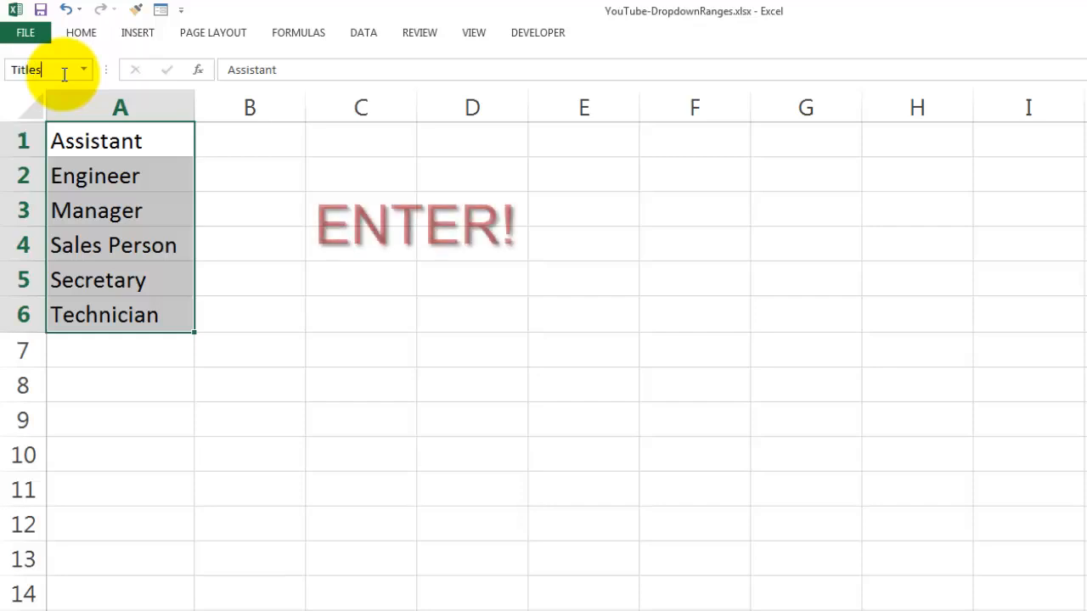
key(Return)
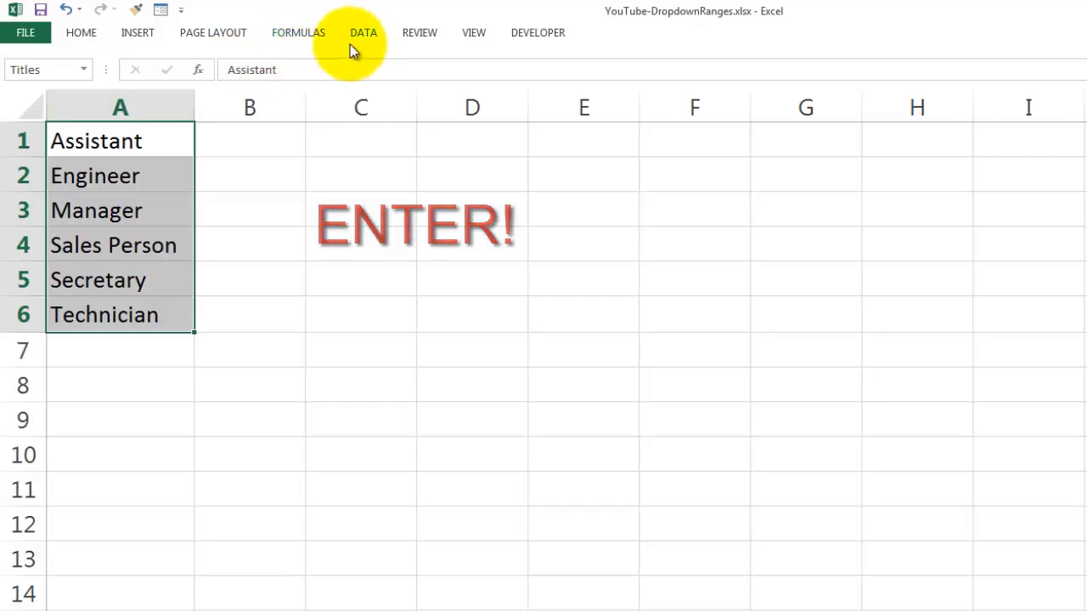
click(310, 34)
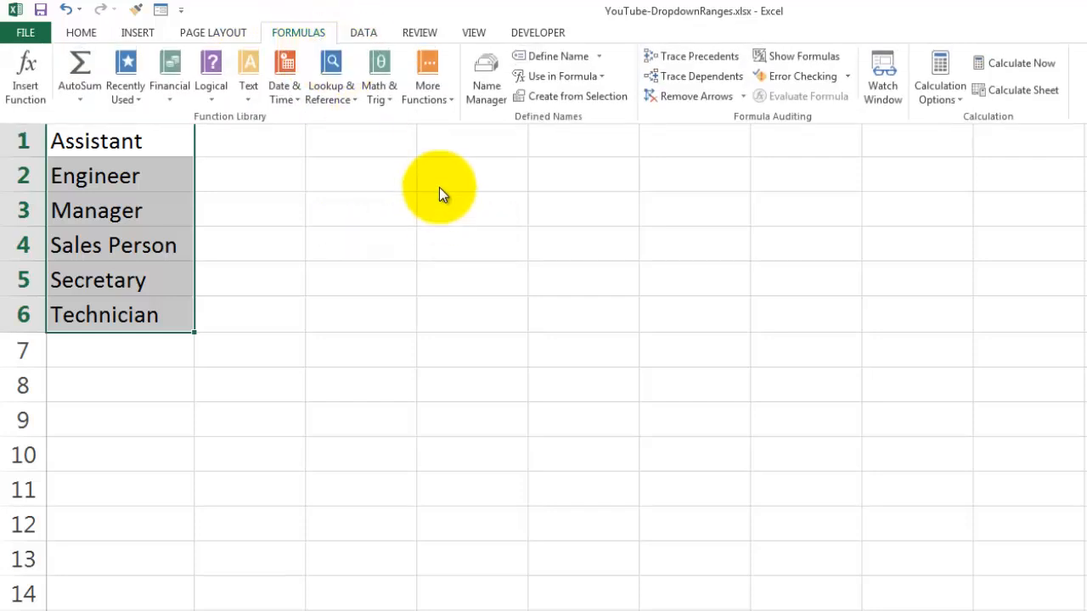
click(486, 93)
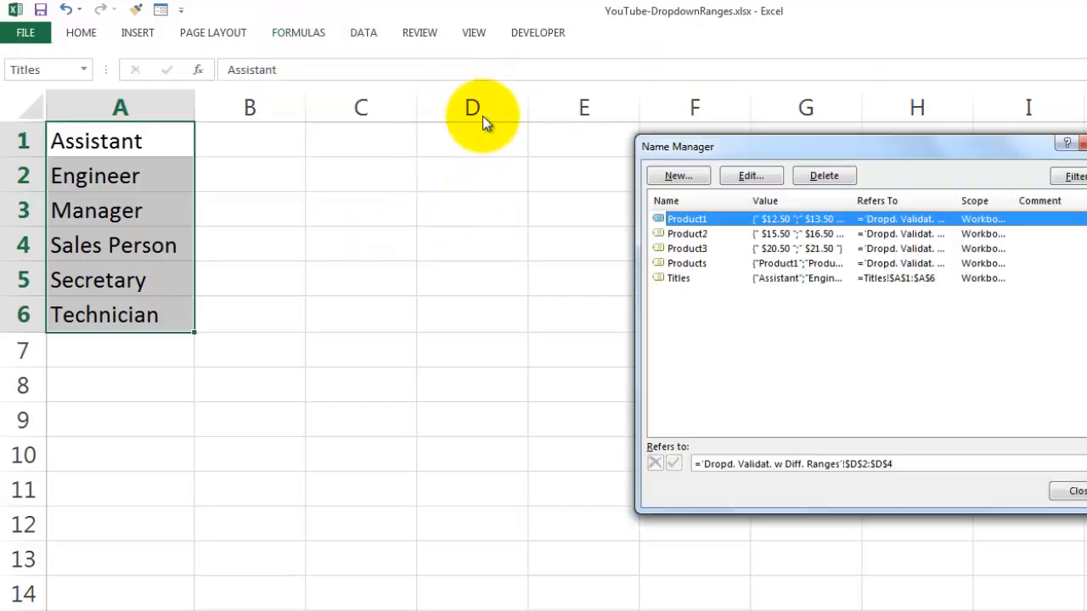
click(682, 278)
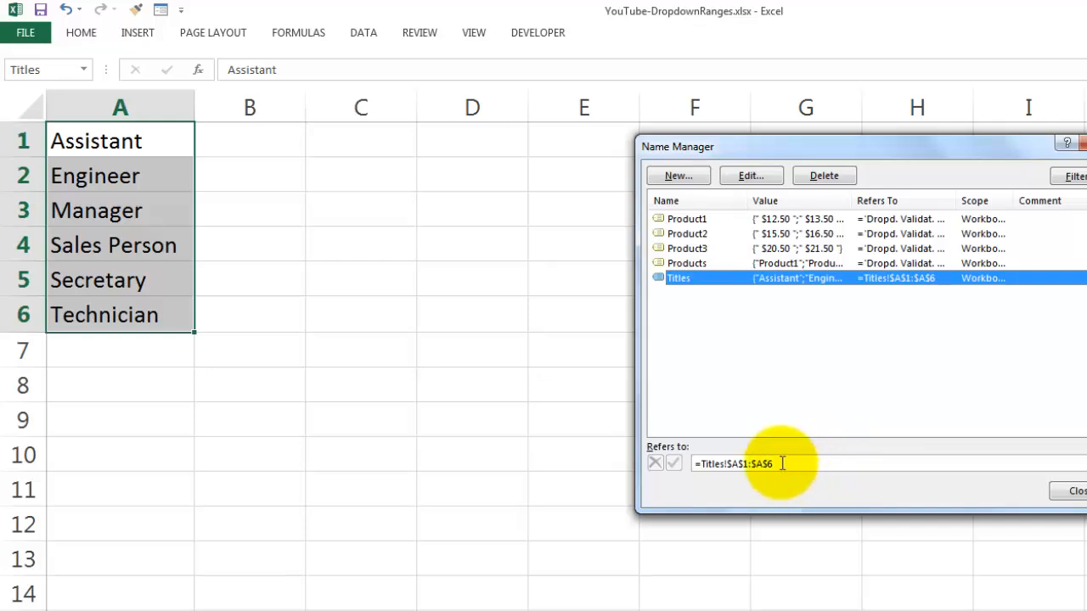
drag(782, 462, 660, 458)
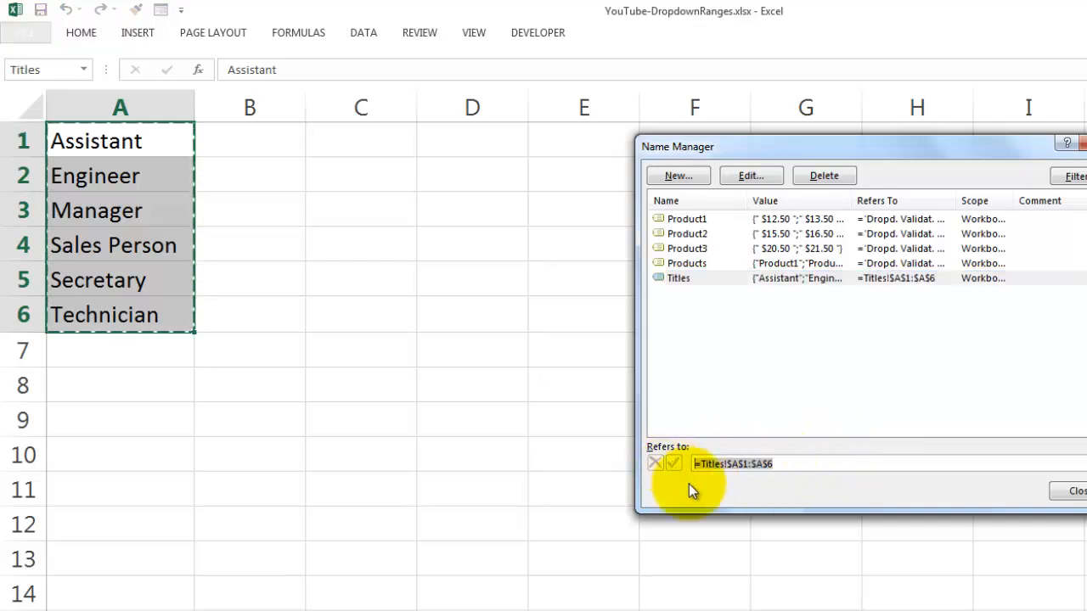
click(692, 463)
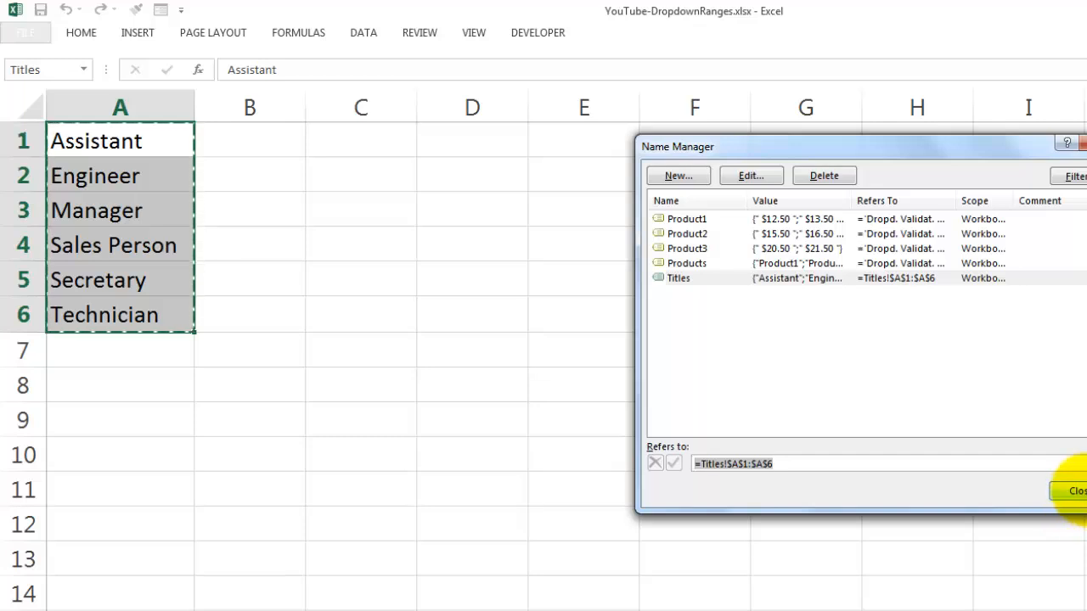
click(1075, 490)
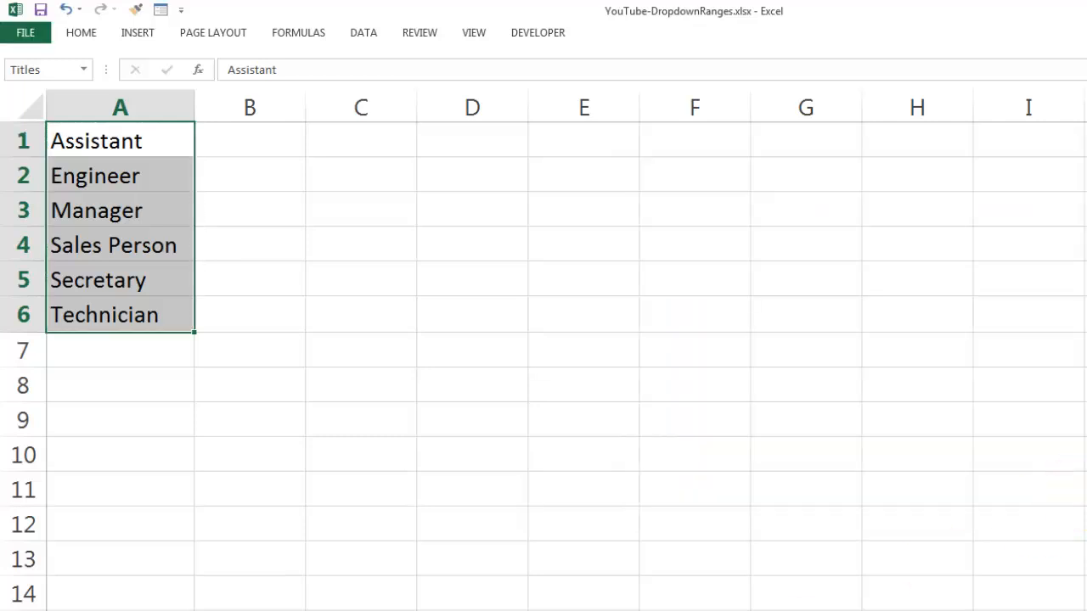
Add list data validation to the Title column C of the Database sheet, using =Titles as its source.
click(246, 610)
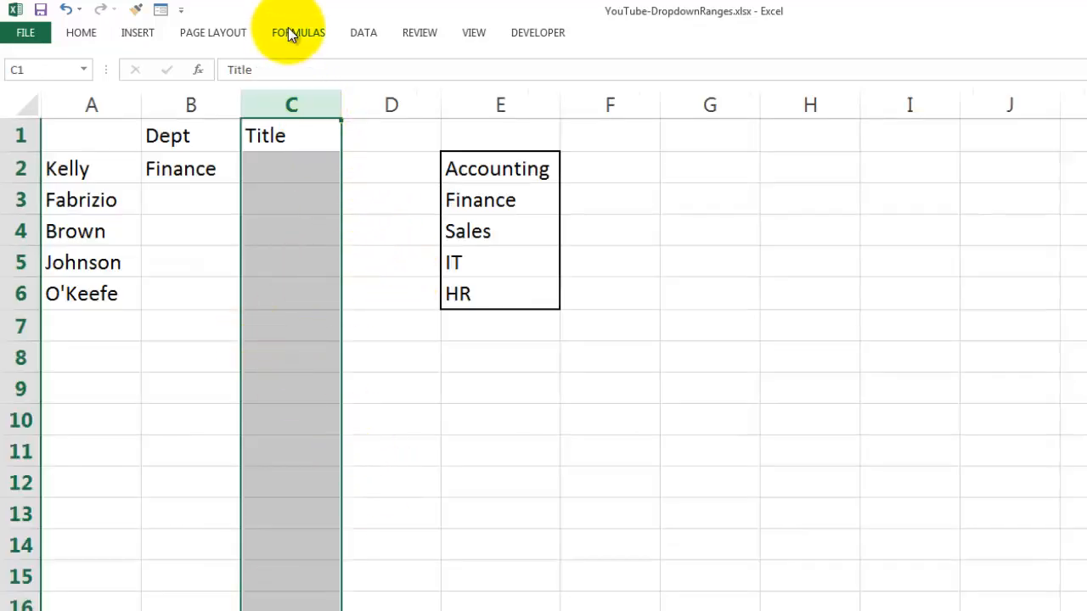
click(363, 32)
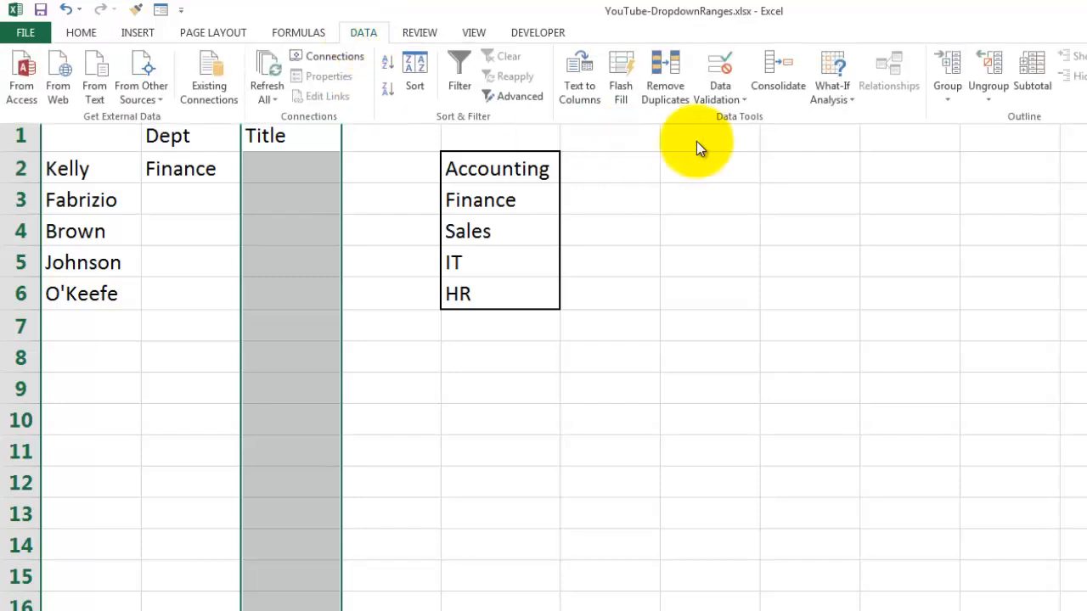
click(729, 102)
click(756, 119)
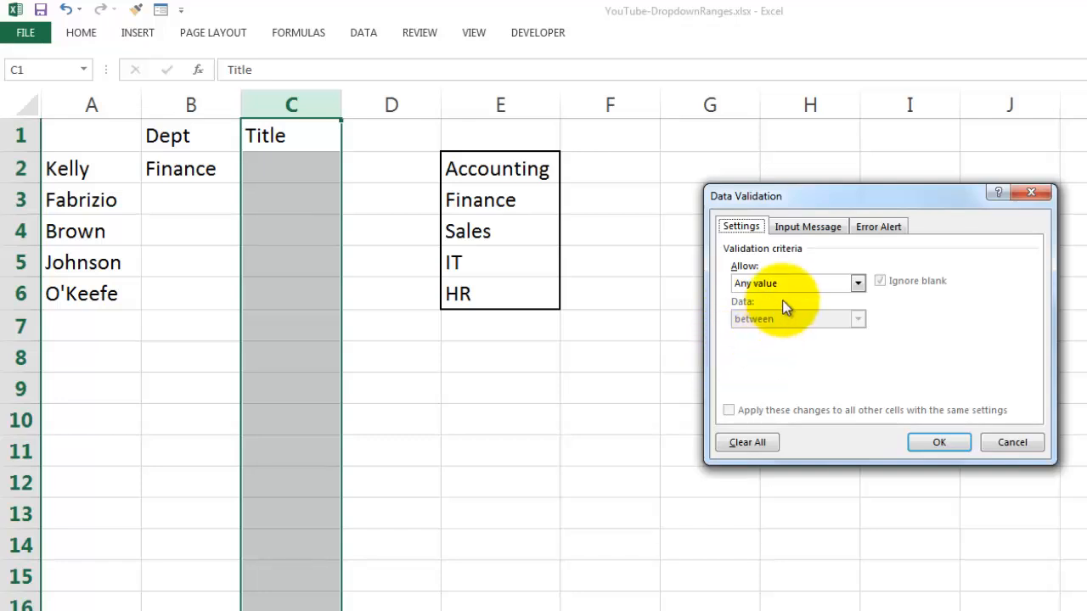
click(857, 283)
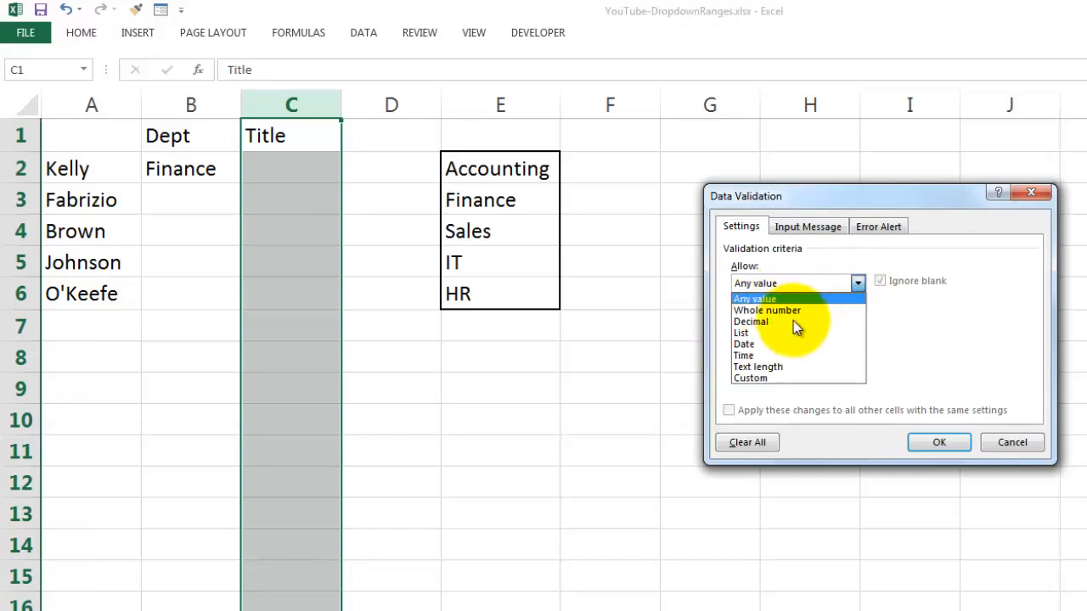
click(752, 332)
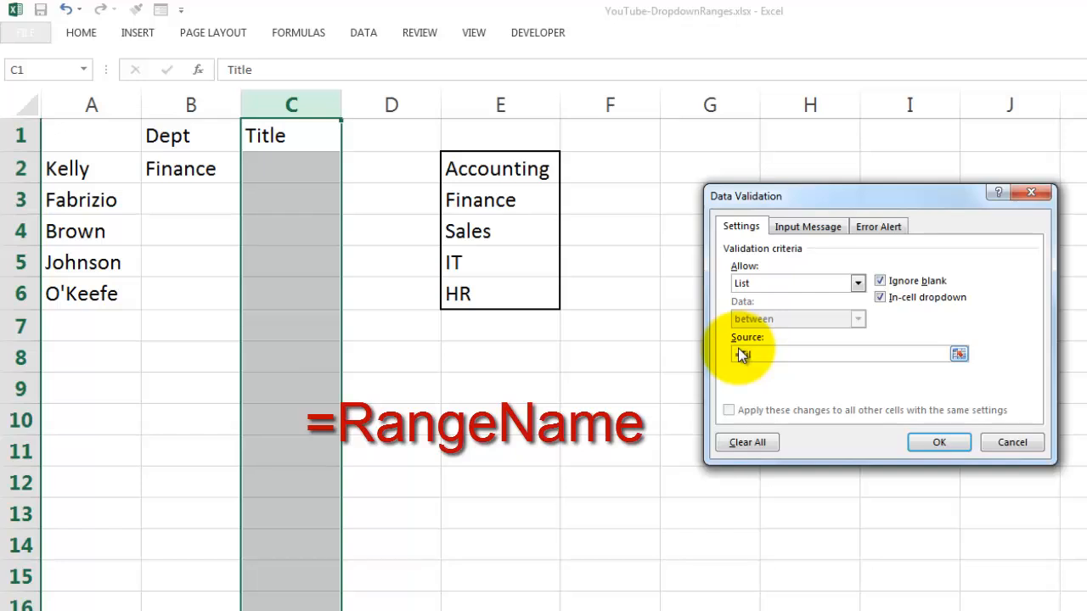
click(738, 349)
text(=Til)
key(BackSpace)
key(BackSpace)
text(itles)
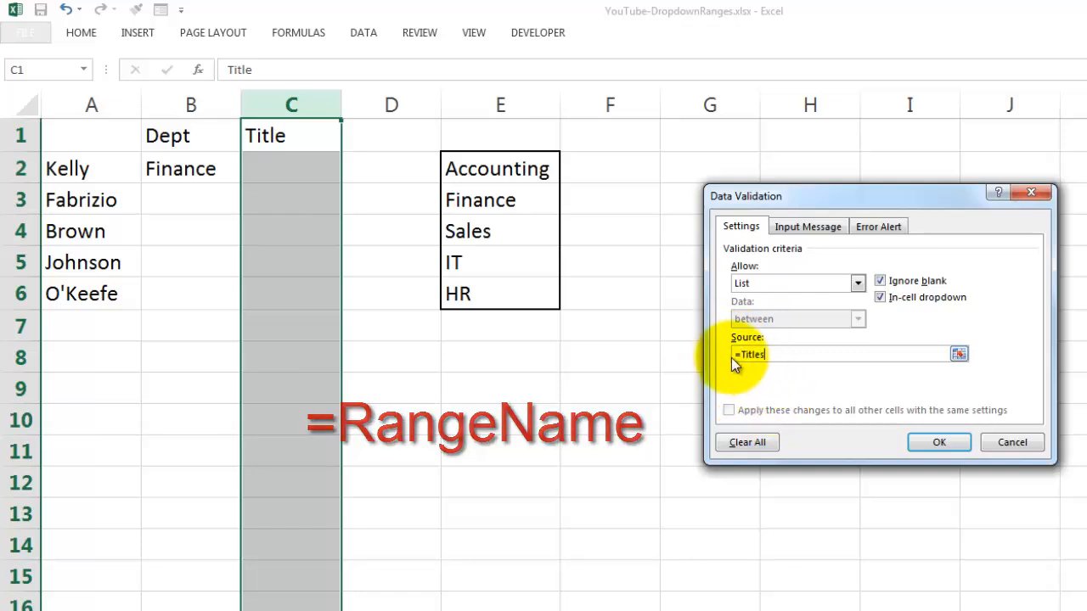
click(940, 441)
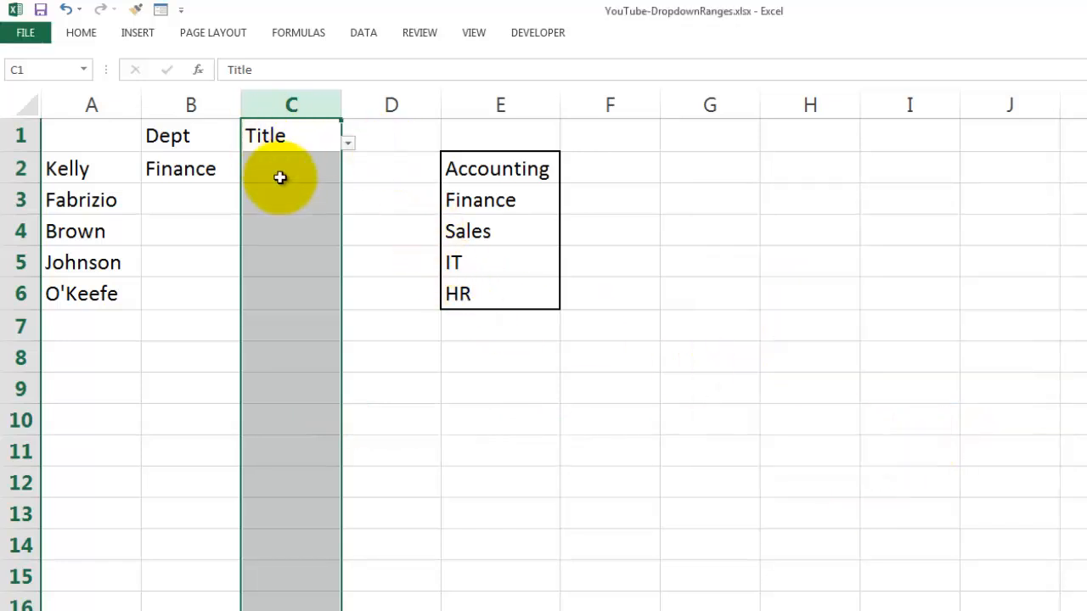
Choose Manager as the title in cell C2 and Sales Person in cell C3 from their drop-down lists.
click(279, 176)
click(348, 177)
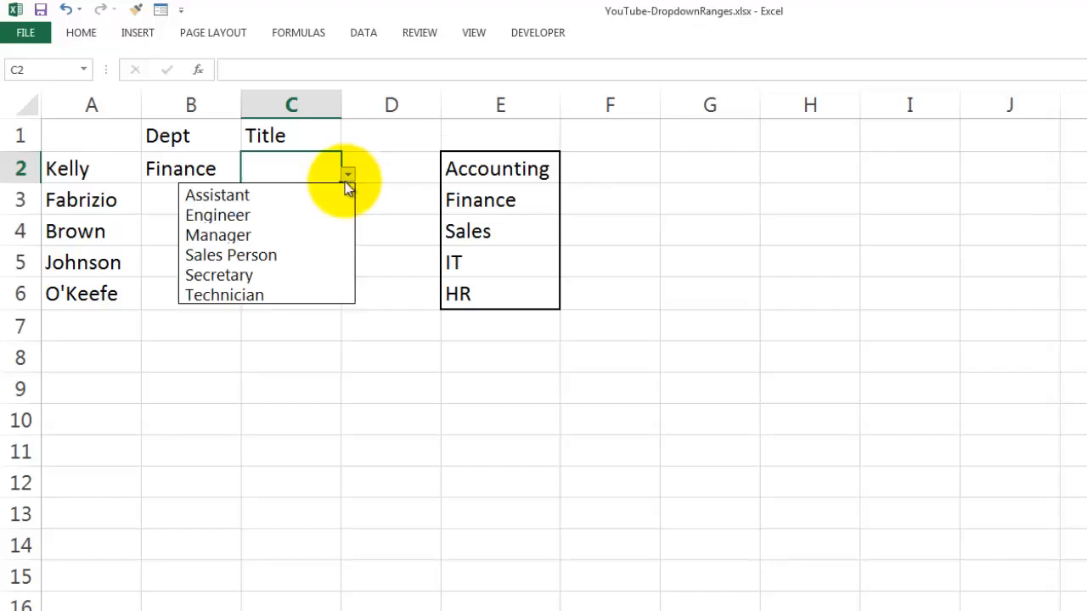
click(234, 234)
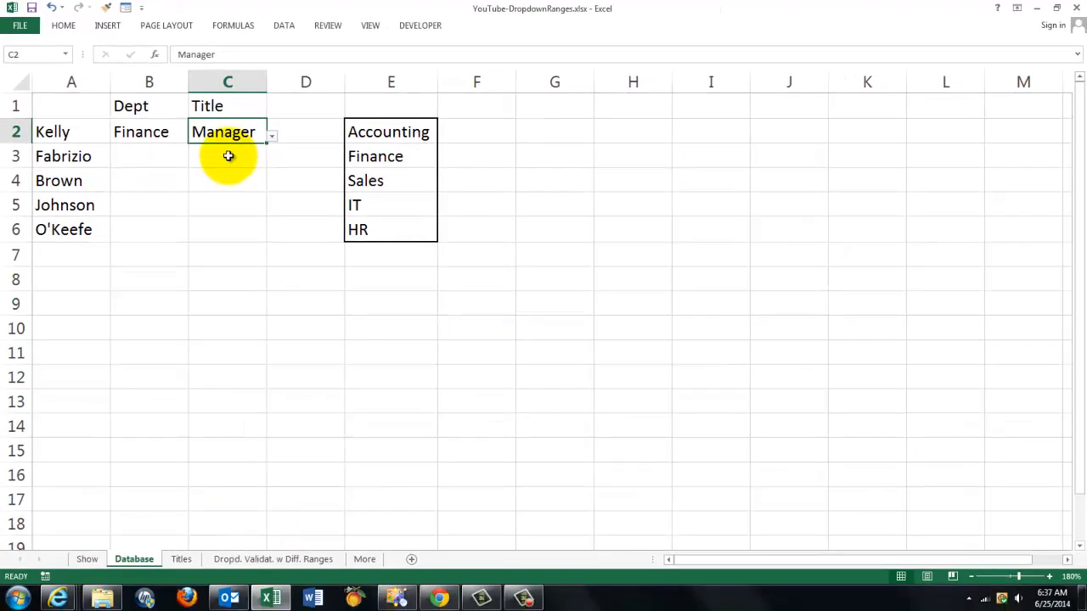
click(248, 170)
click(272, 162)
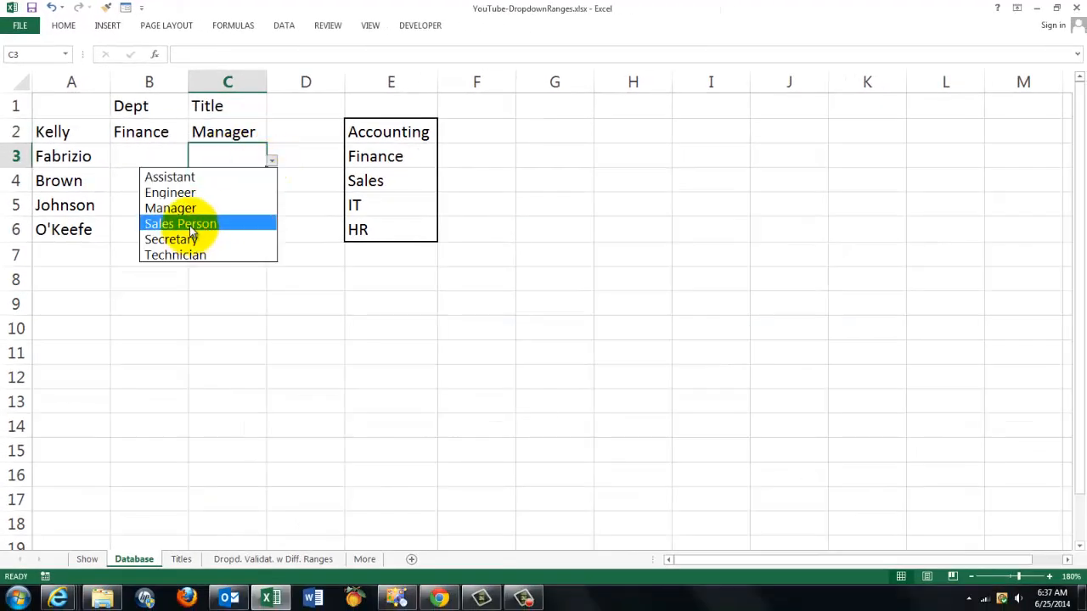
click(197, 225)
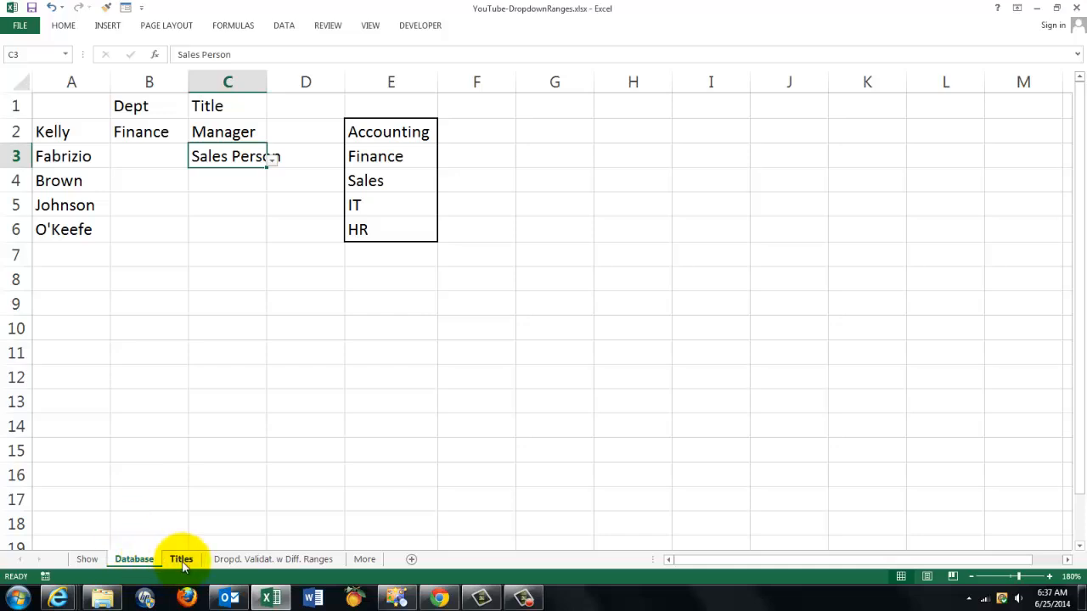
Examine the named price ranges Product1 and Product2 in column D of the Dropd. Validat. w Diff. Ranges sheet.
click(267, 559)
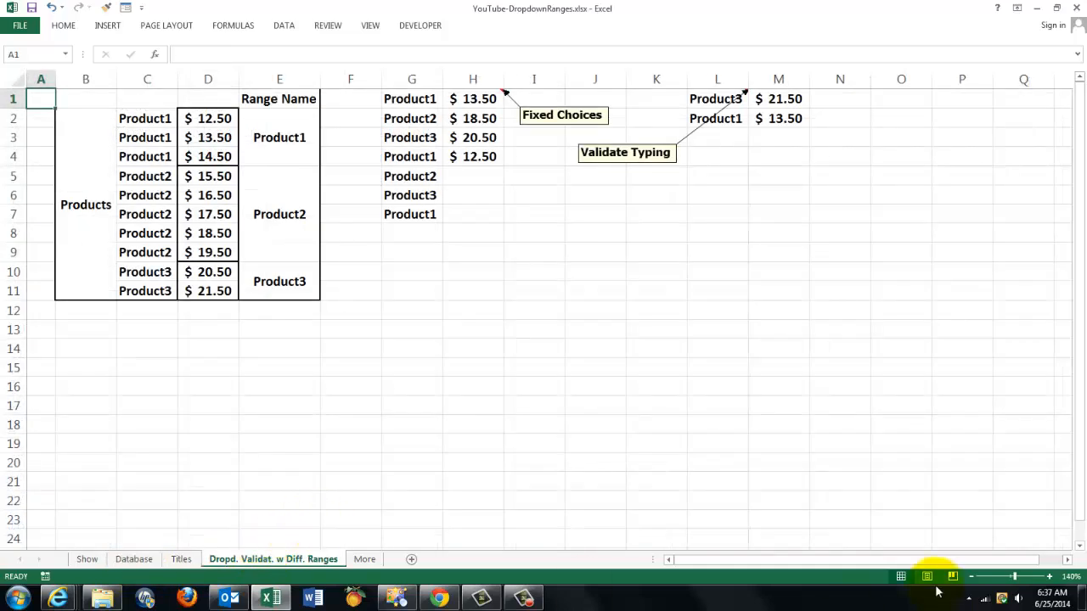
click(1049, 576)
click(1049, 576)
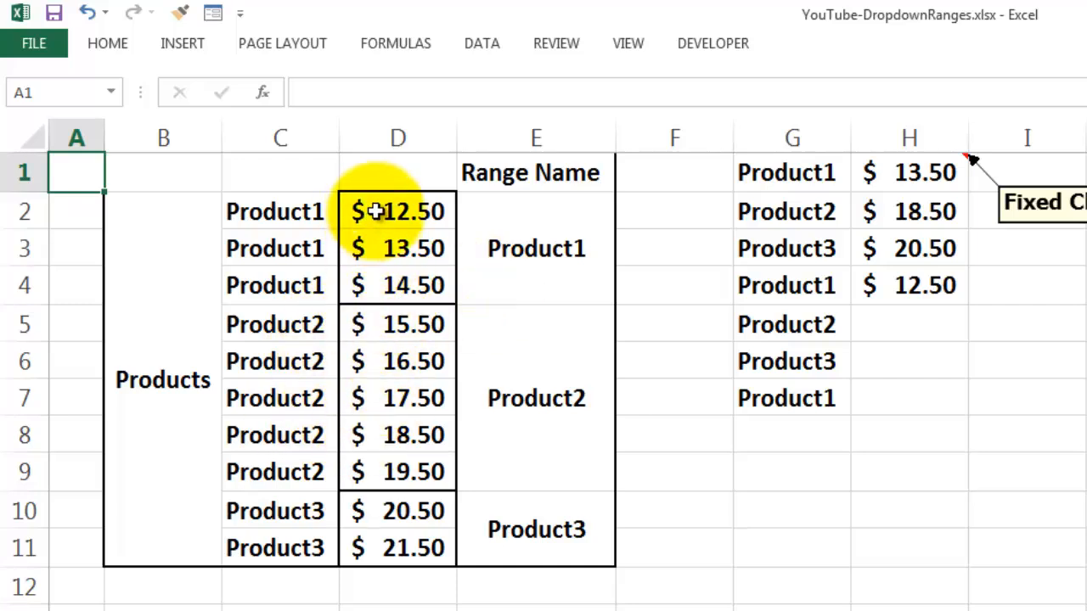
drag(371, 214, 378, 280)
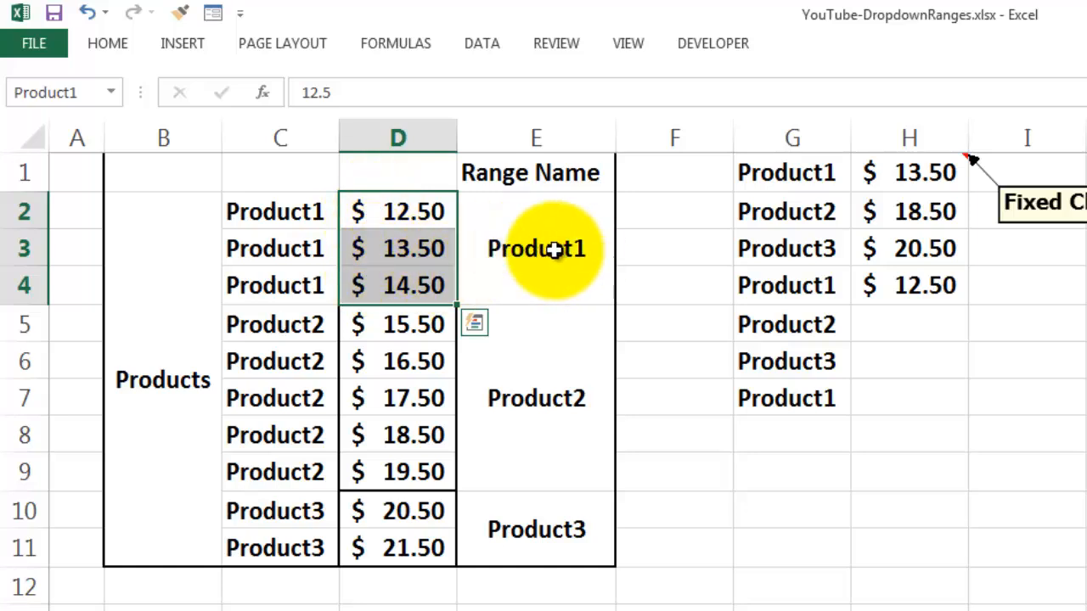
click(112, 93)
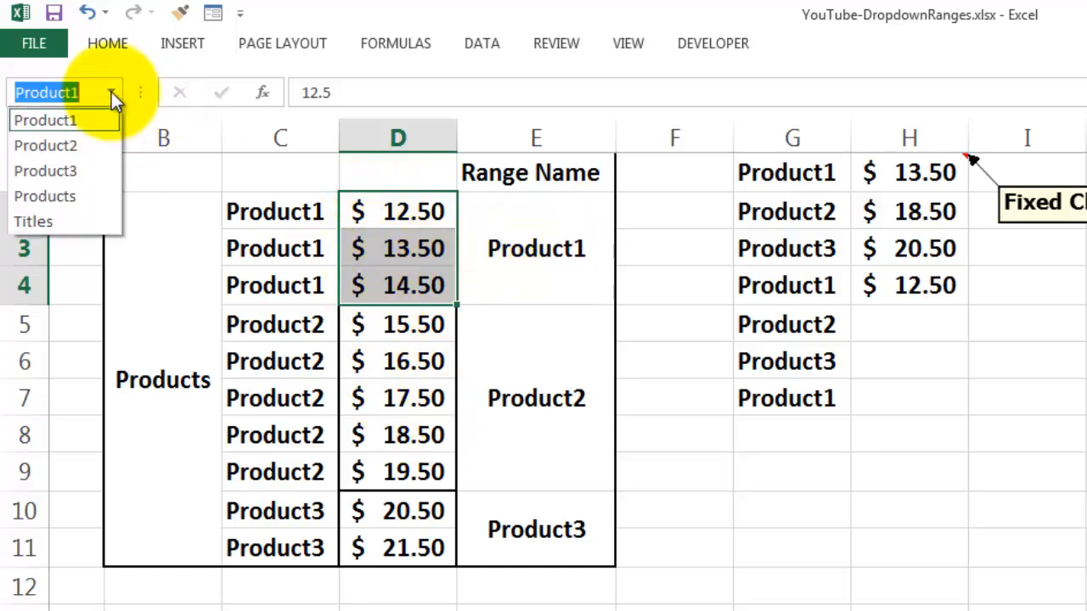
click(56, 144)
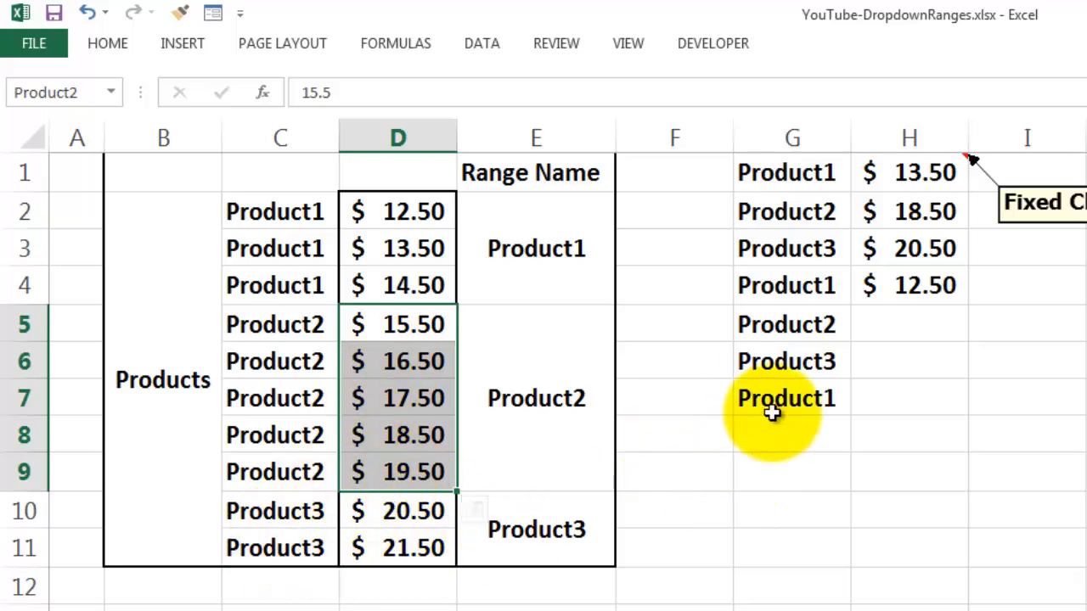
Clear all the prices from column H, beside the product names in column G.
click(910, 138)
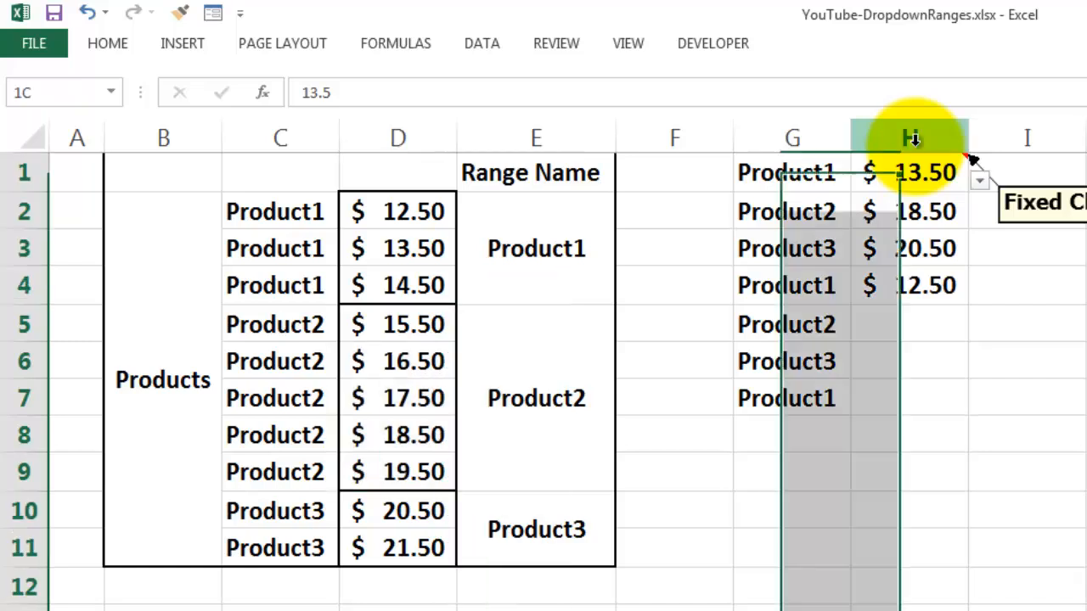
key(Delete)
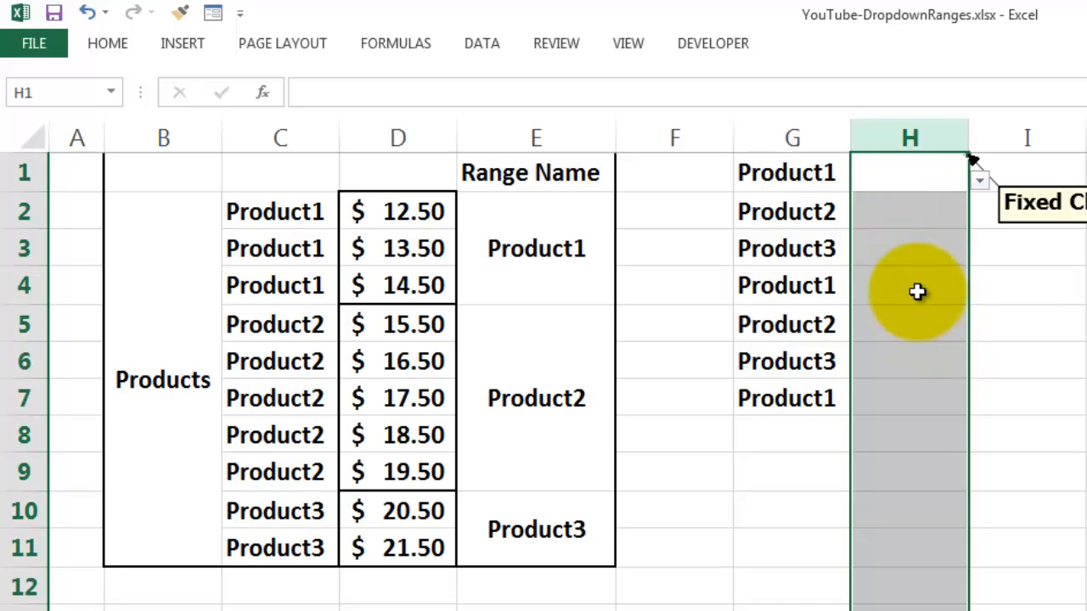
Apply list data validation to the whole of column H, using =INDIRECT(G1) as its source.
click(889, 178)
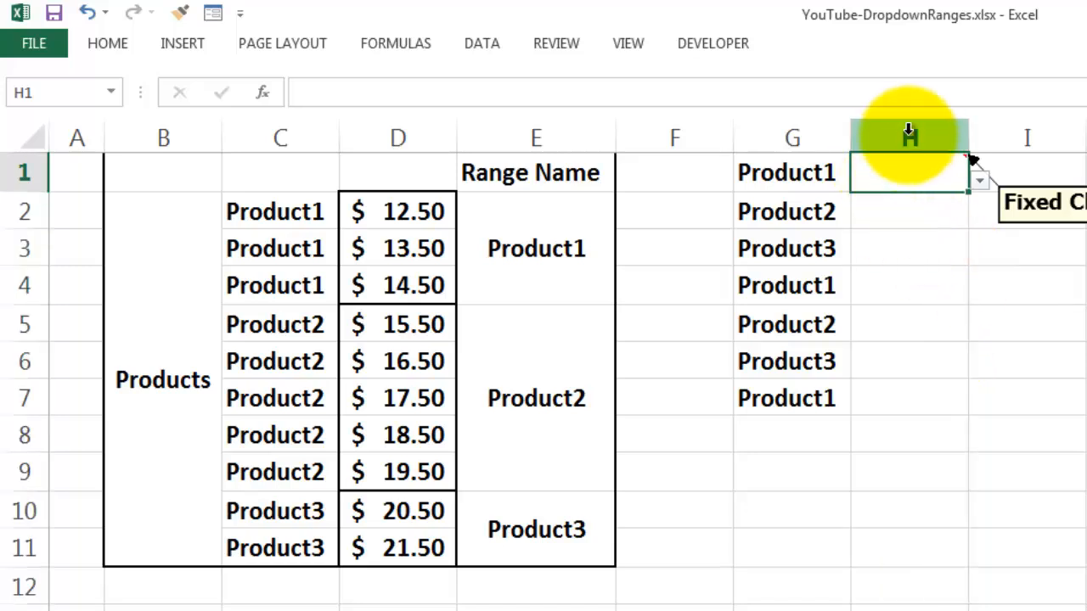
click(910, 136)
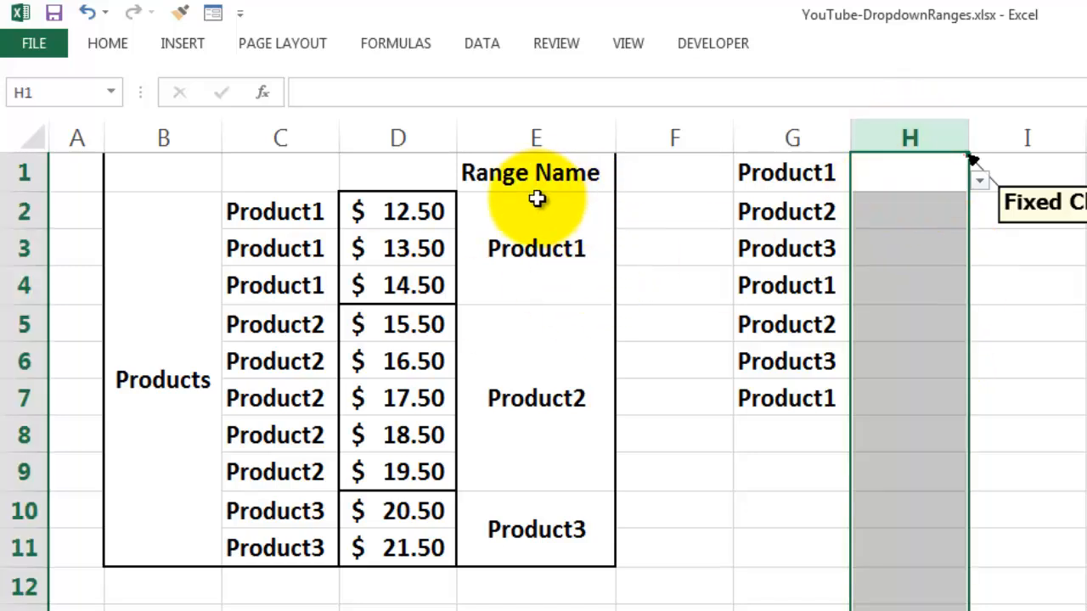
click(480, 47)
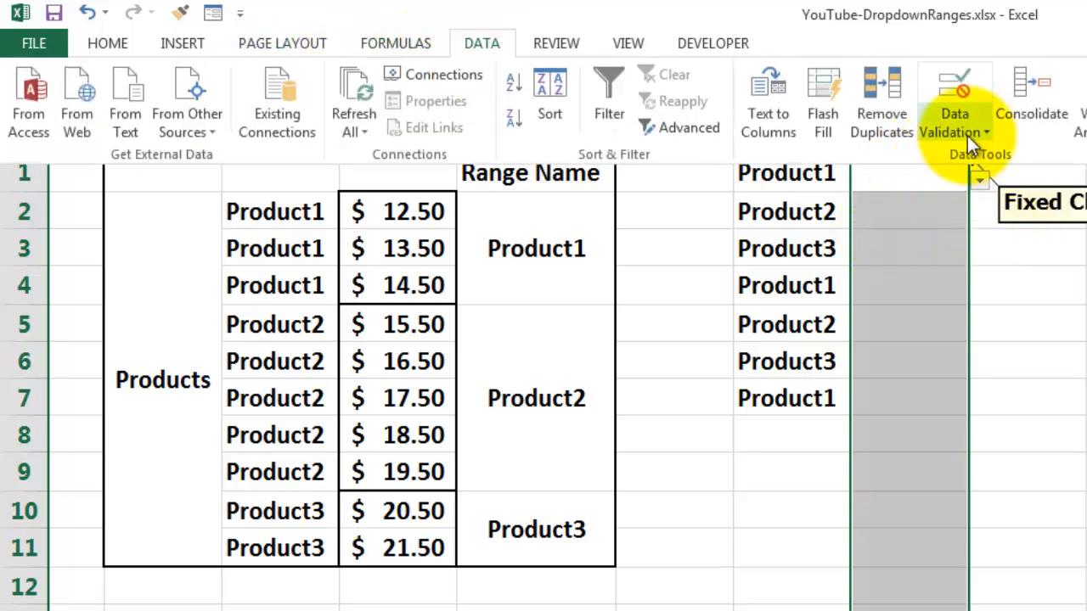
click(968, 134)
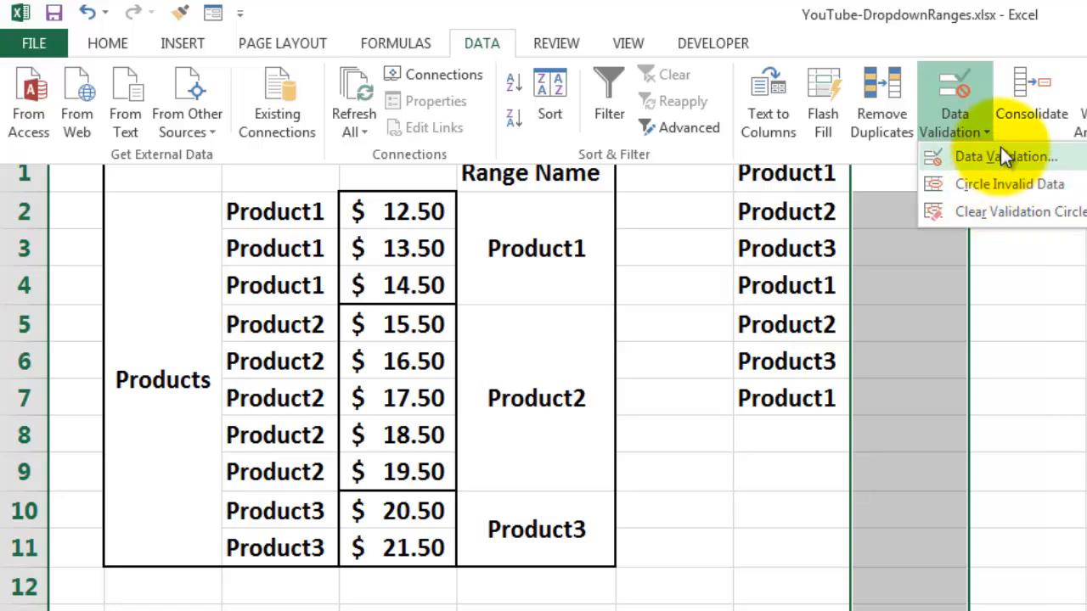
click(1001, 156)
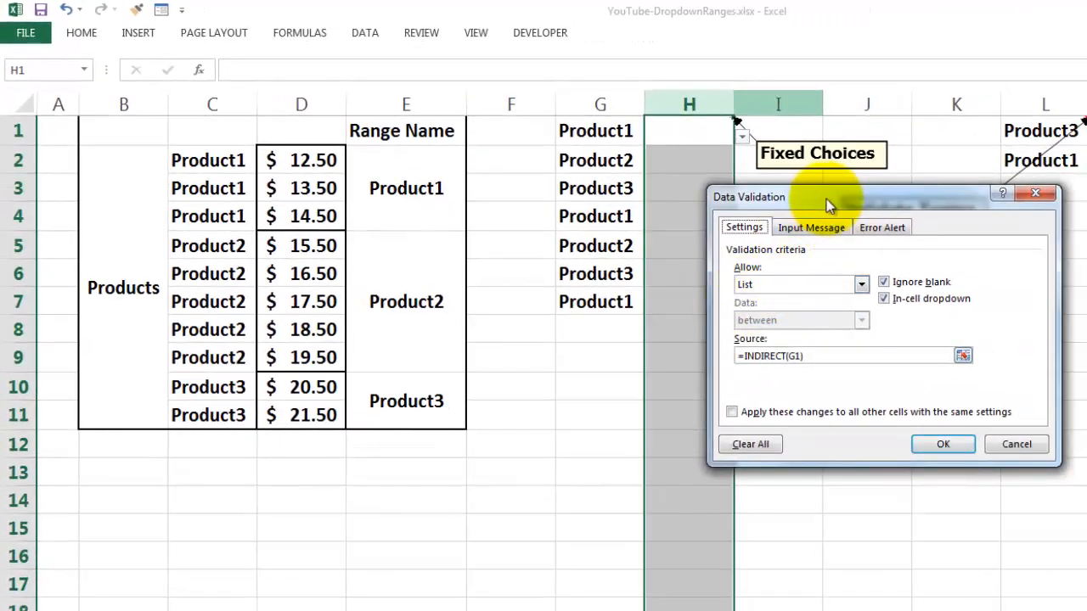
drag(826, 199, 937, 208)
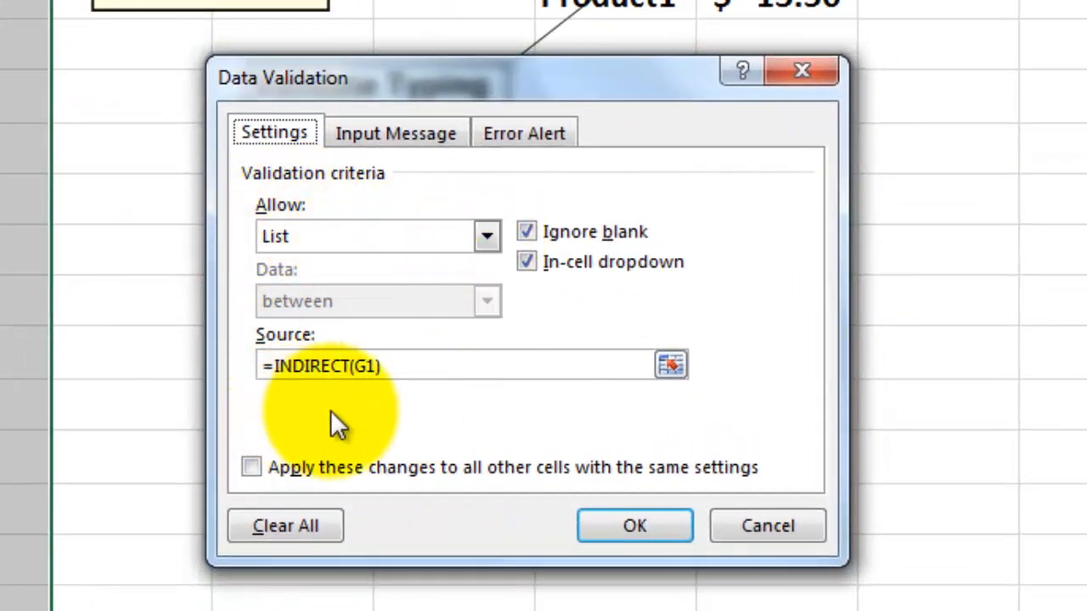
drag(418, 364, 230, 364)
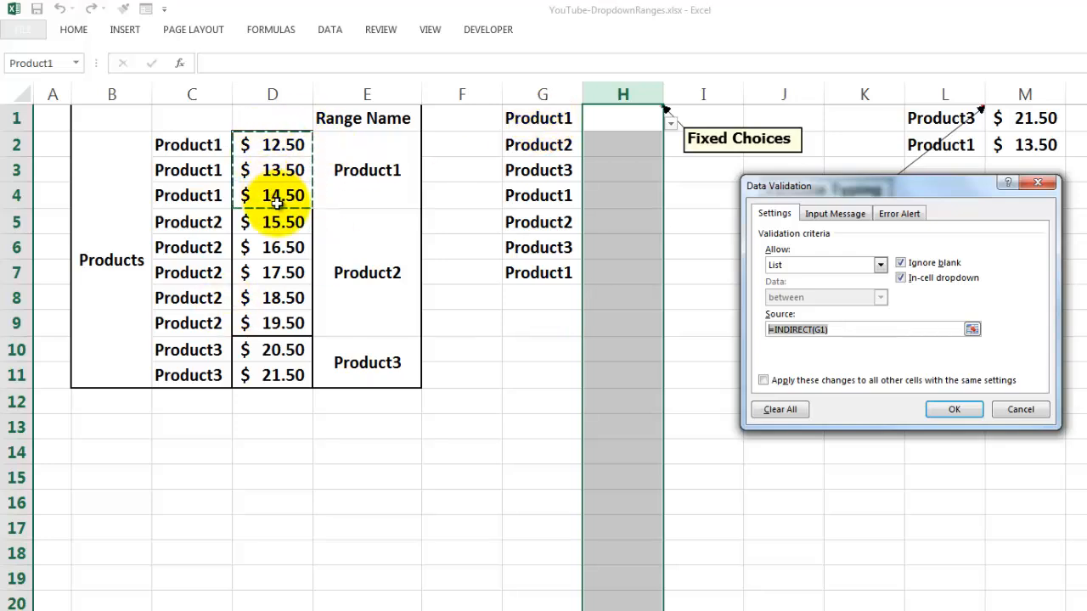
click(955, 410)
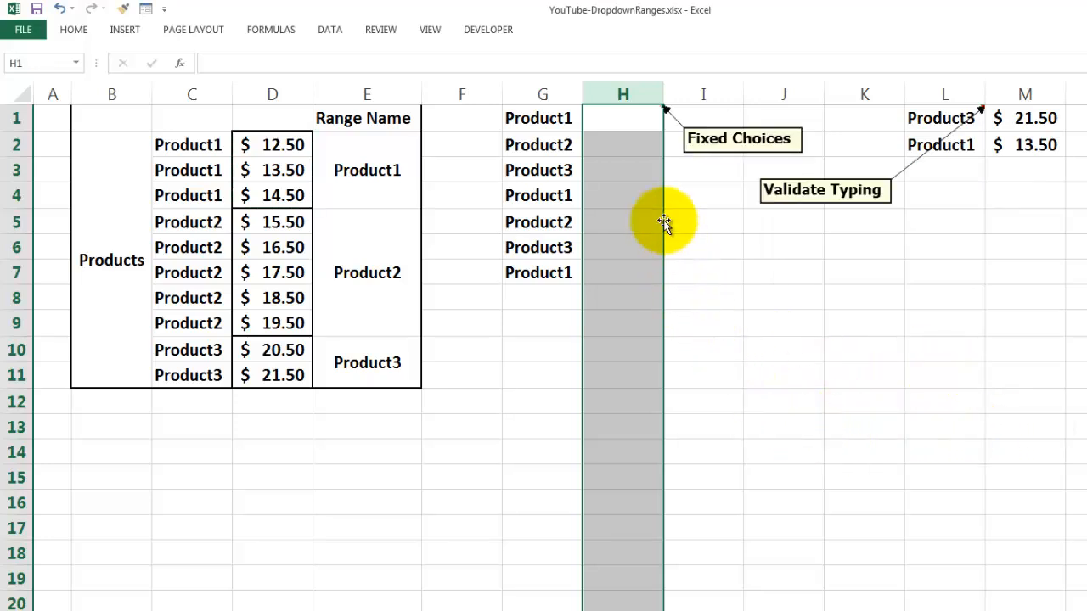
Choose $13.50 for Product1 in cell H1 and $18.50 for Product2 in cell H2 from their price drop-down lists.
click(617, 123)
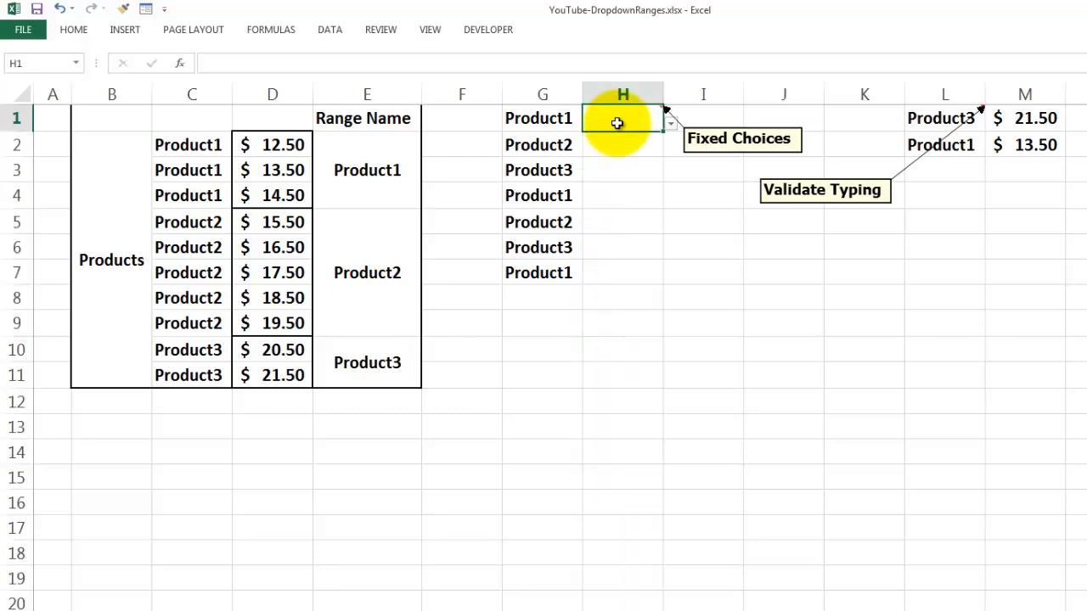
click(670, 124)
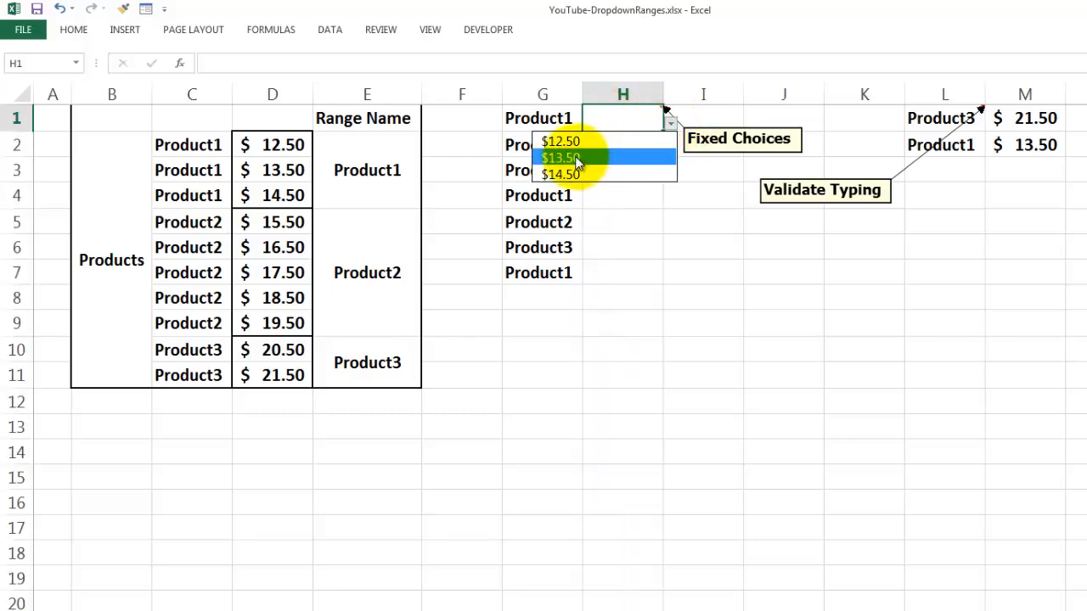
click(574, 159)
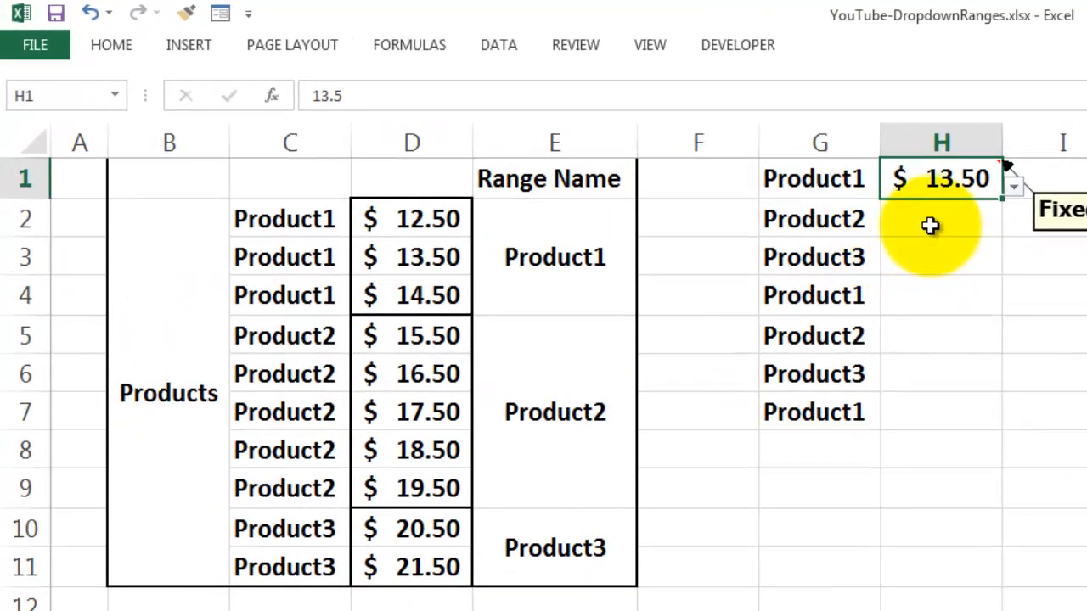
click(930, 225)
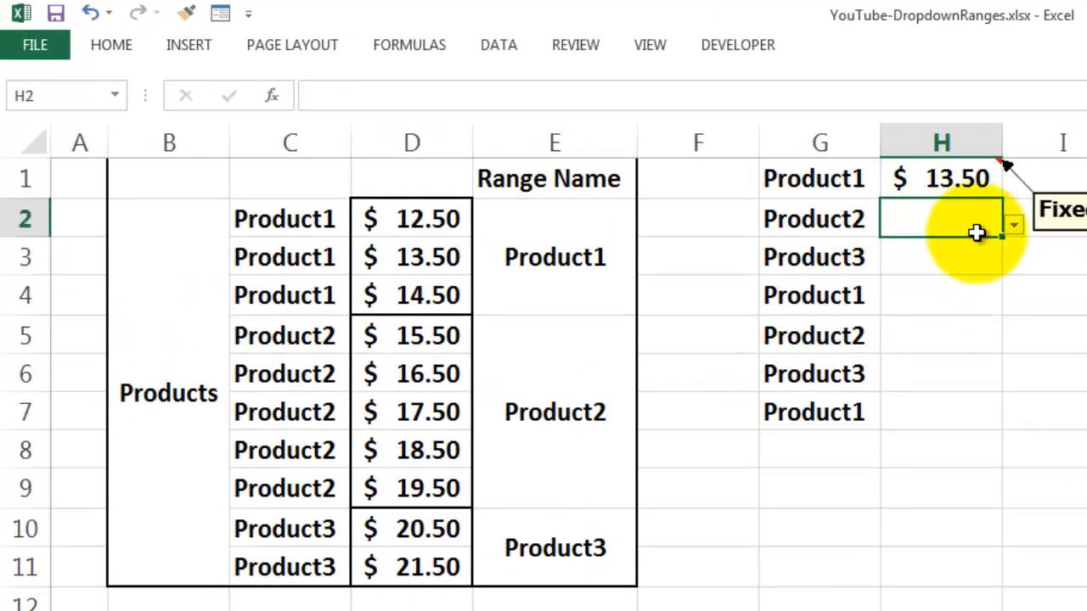
click(1019, 230)
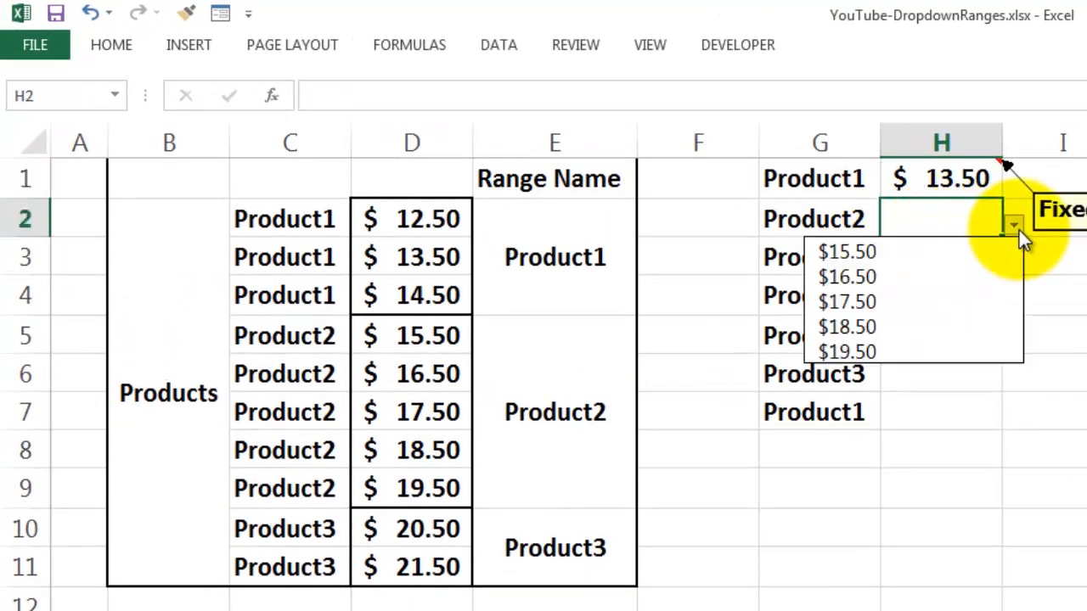
click(866, 327)
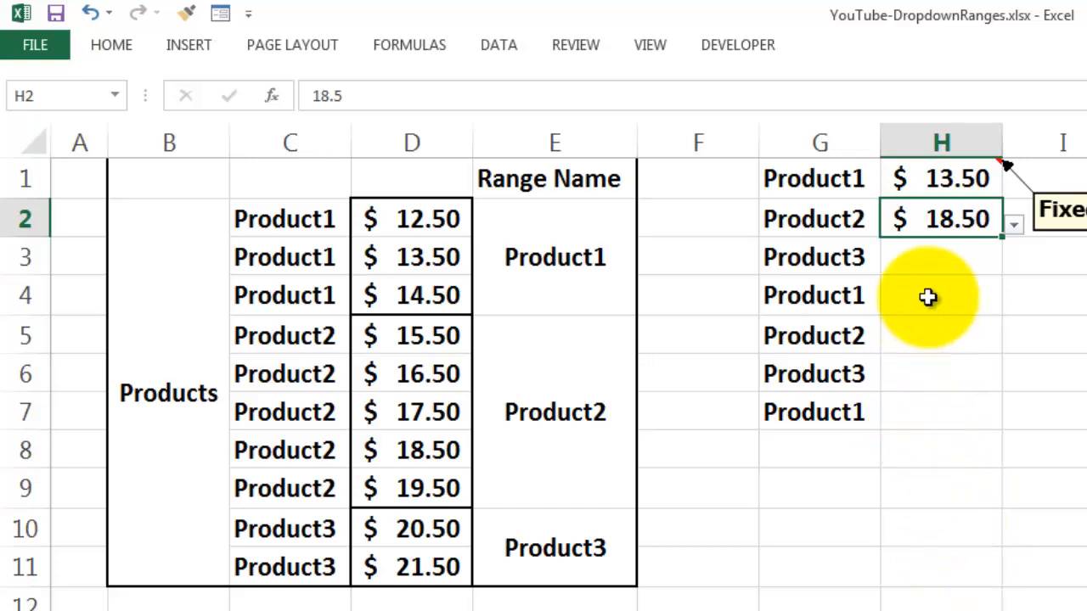
Try Product4 as an extra product in G8 with price cell H8 beside it, and clear G8 again.
click(951, 456)
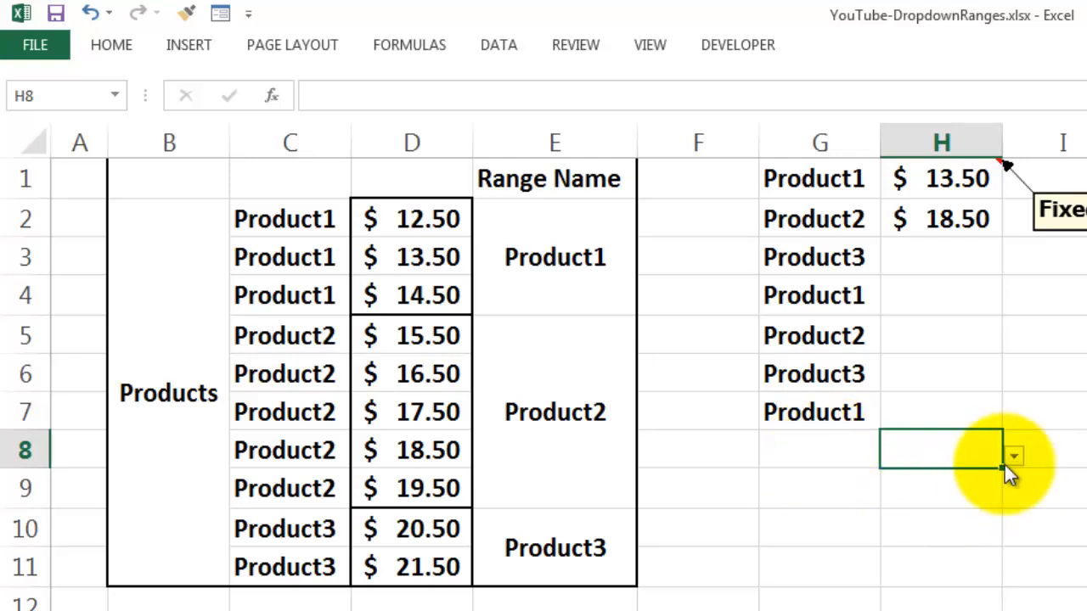
click(779, 457)
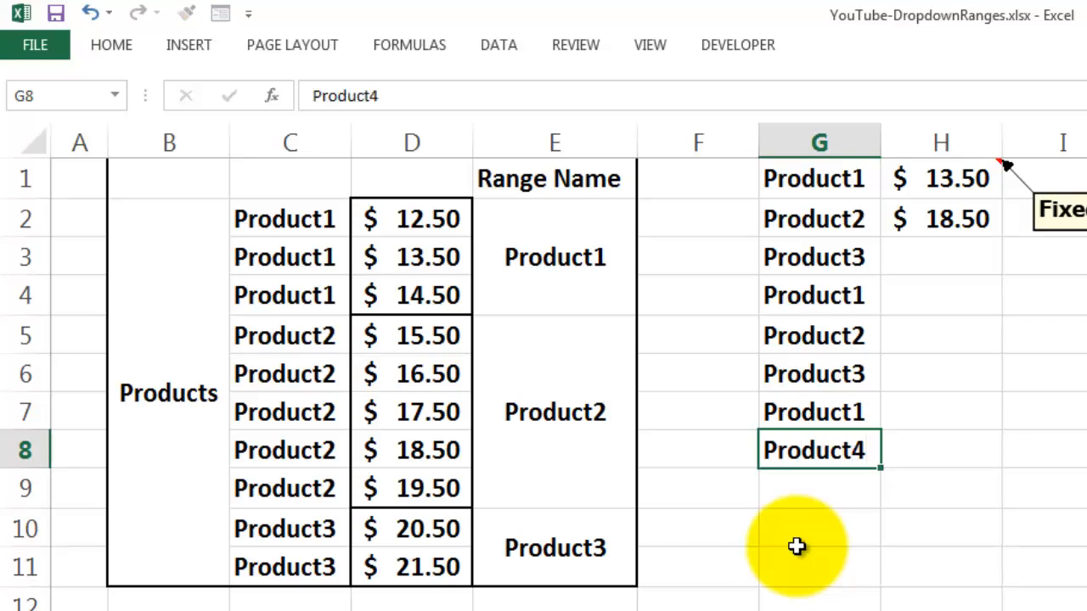
key(Return)
click(942, 458)
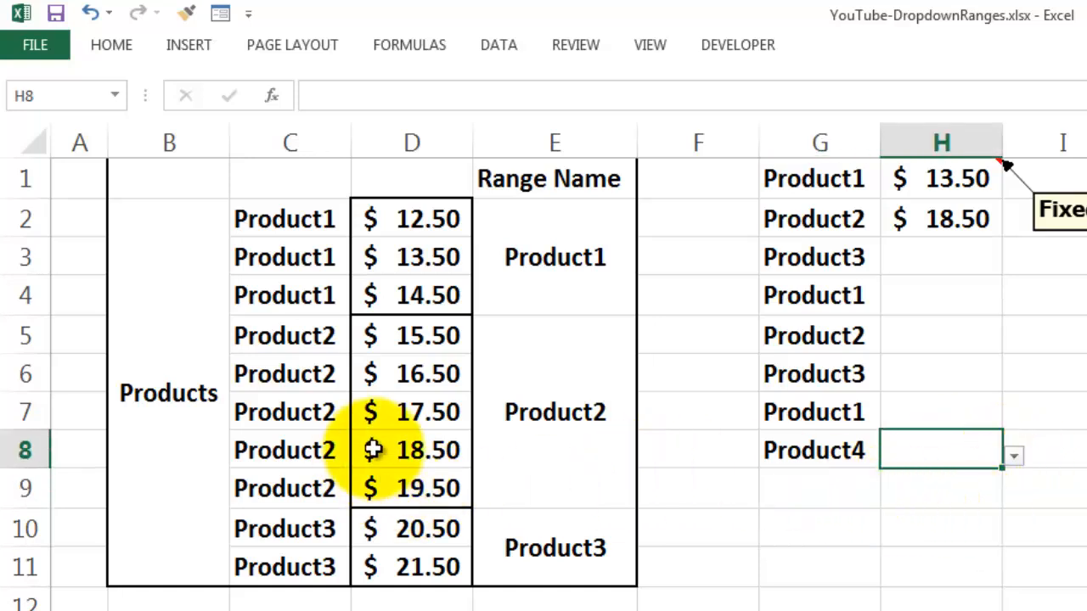
click(806, 458)
key(Delete)
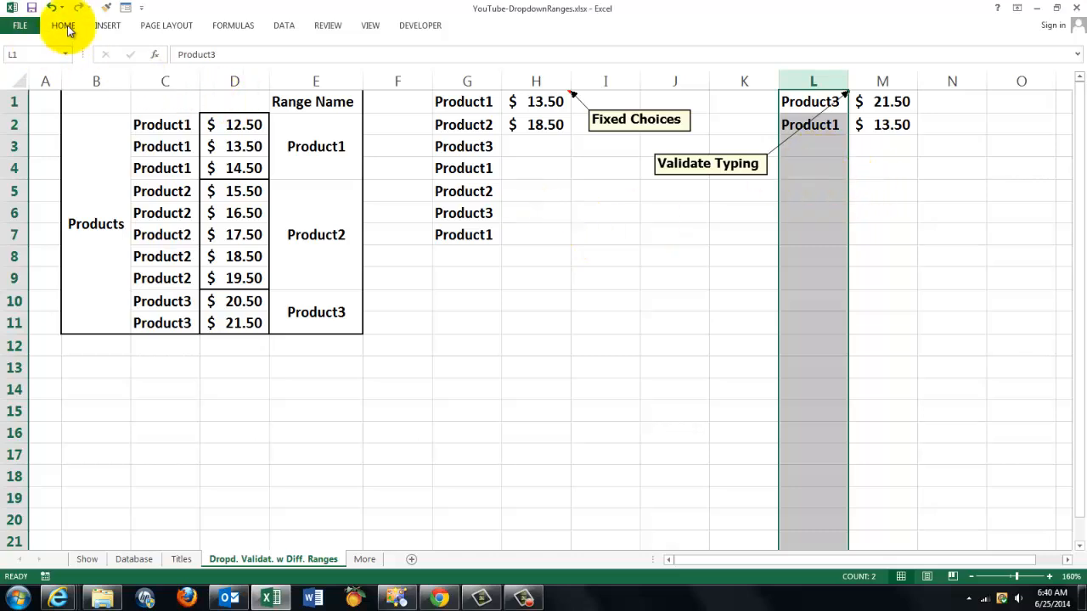
Examine the cells covered by the Products named range and the custom data validation criteria of column L.
click(67, 55)
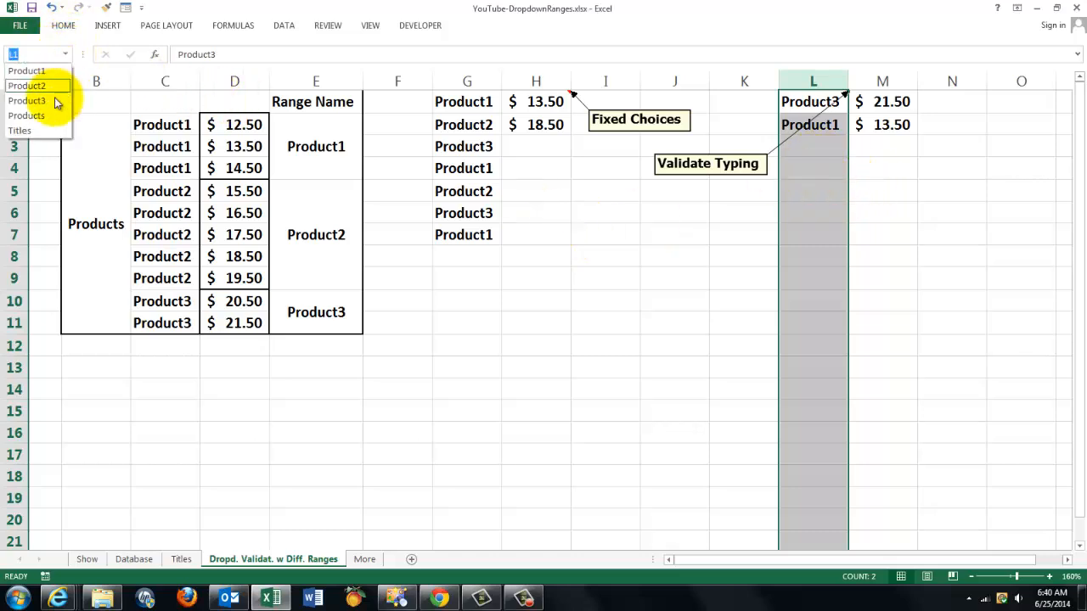
click(31, 115)
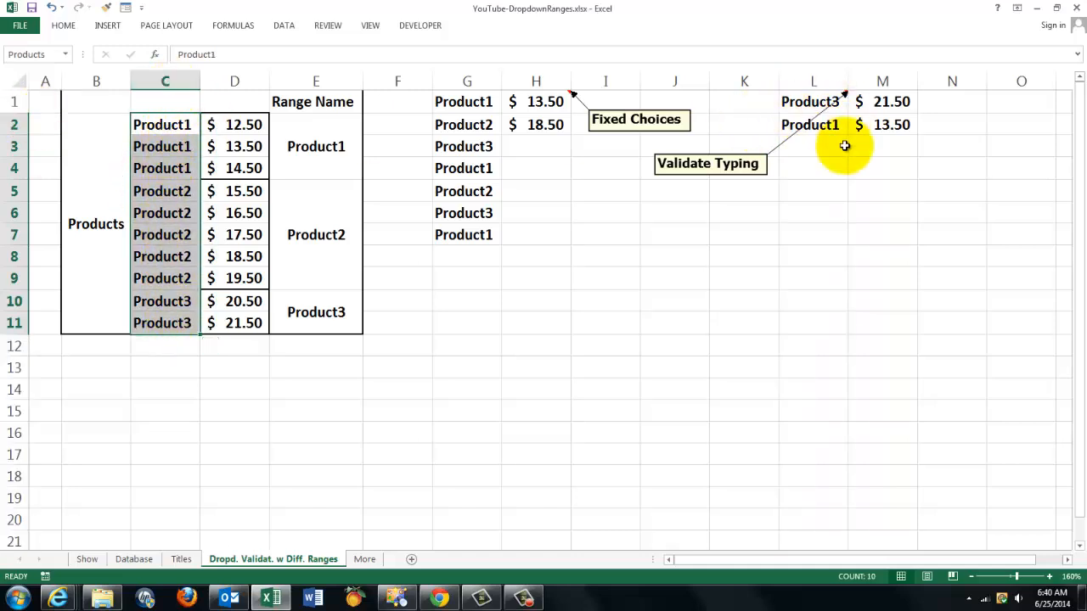
click(811, 85)
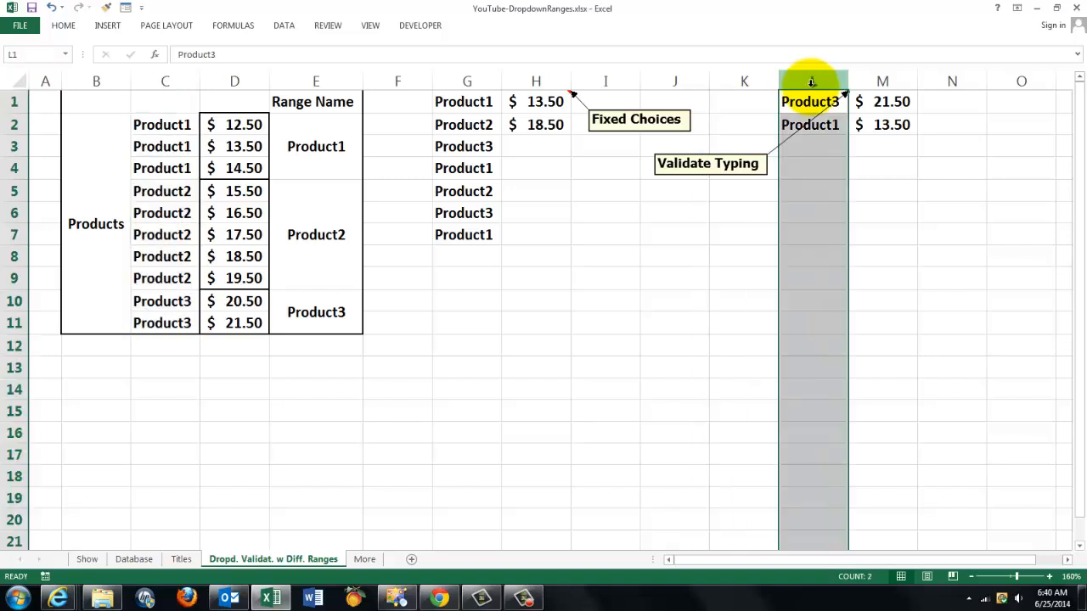
click(286, 28)
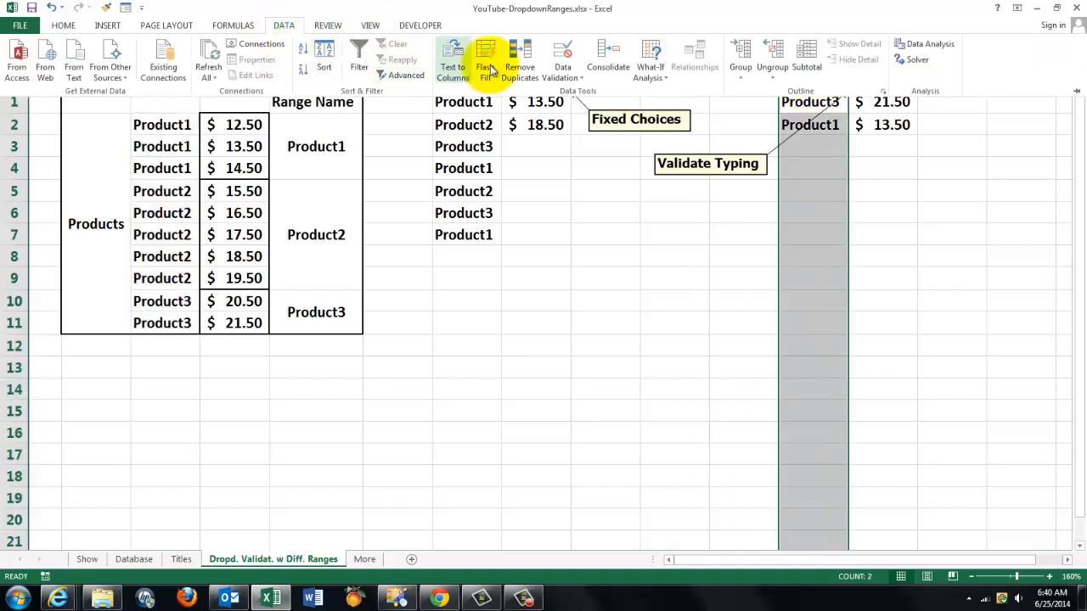
click(566, 78)
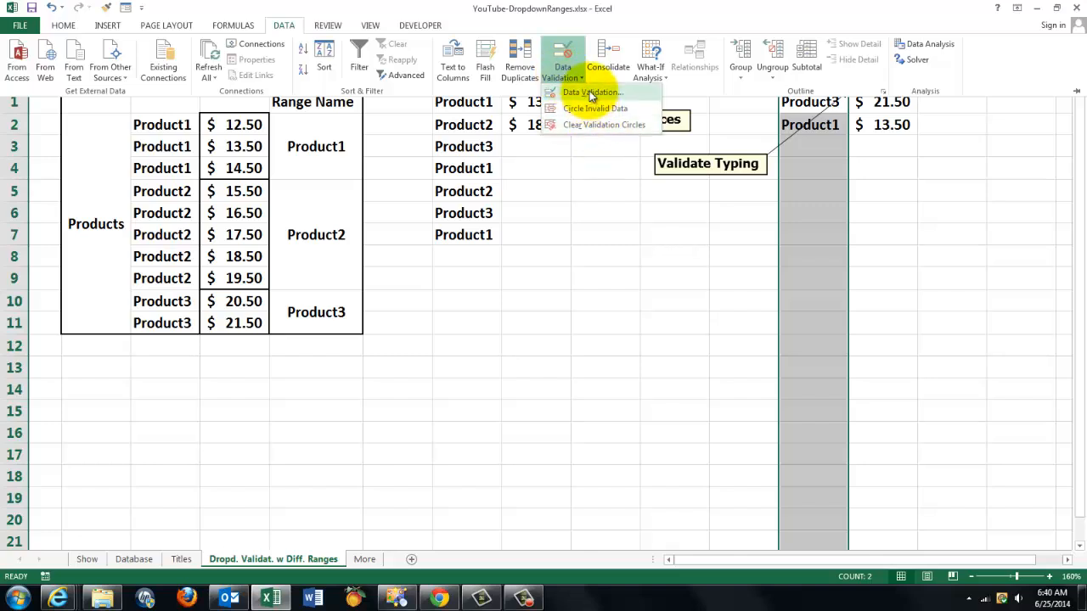
click(585, 91)
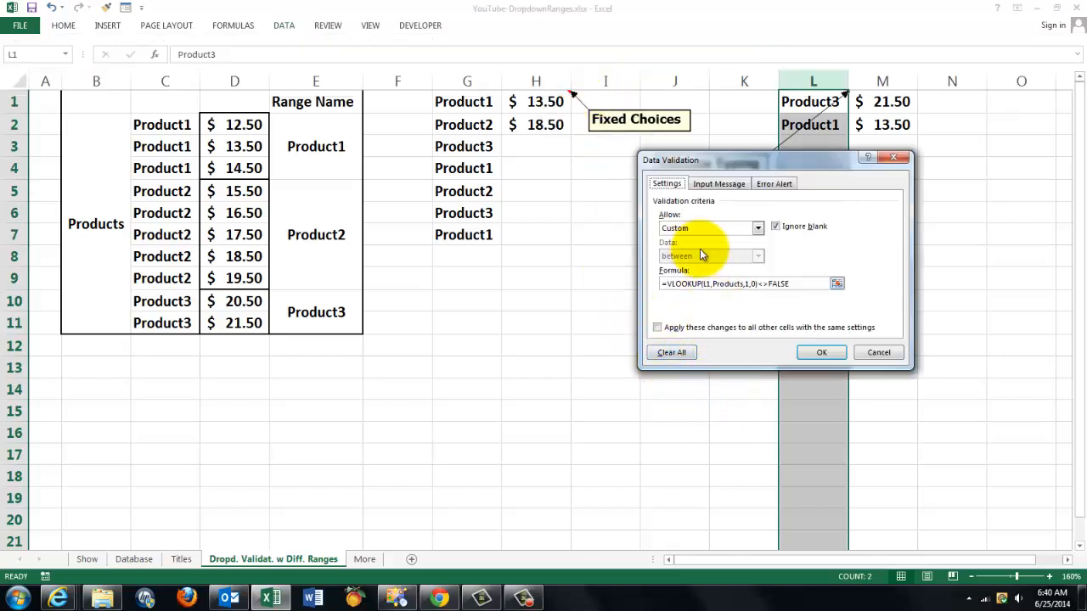
click(757, 228)
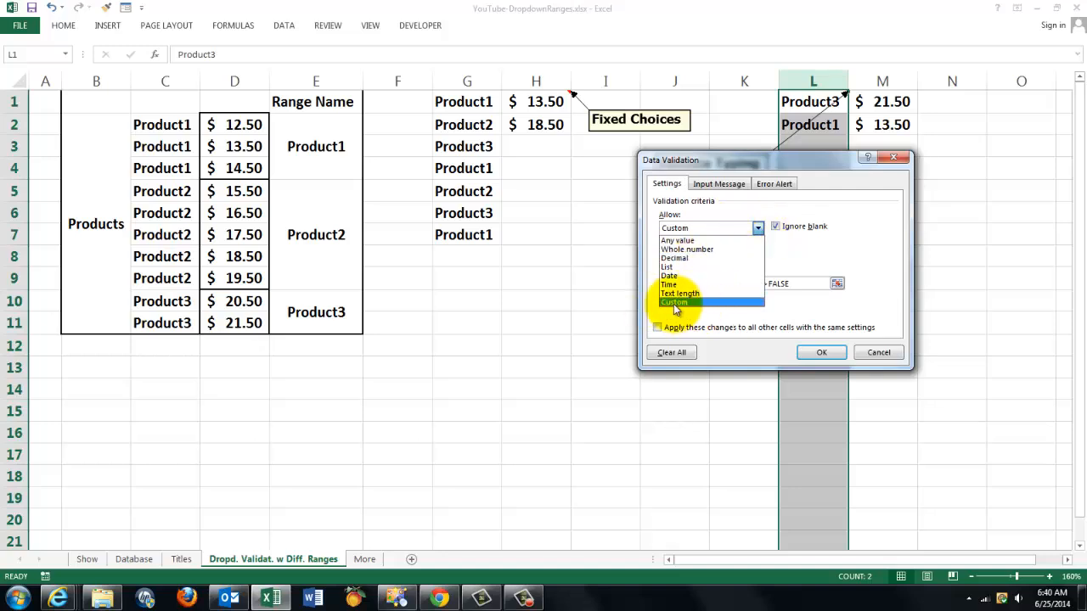
click(820, 352)
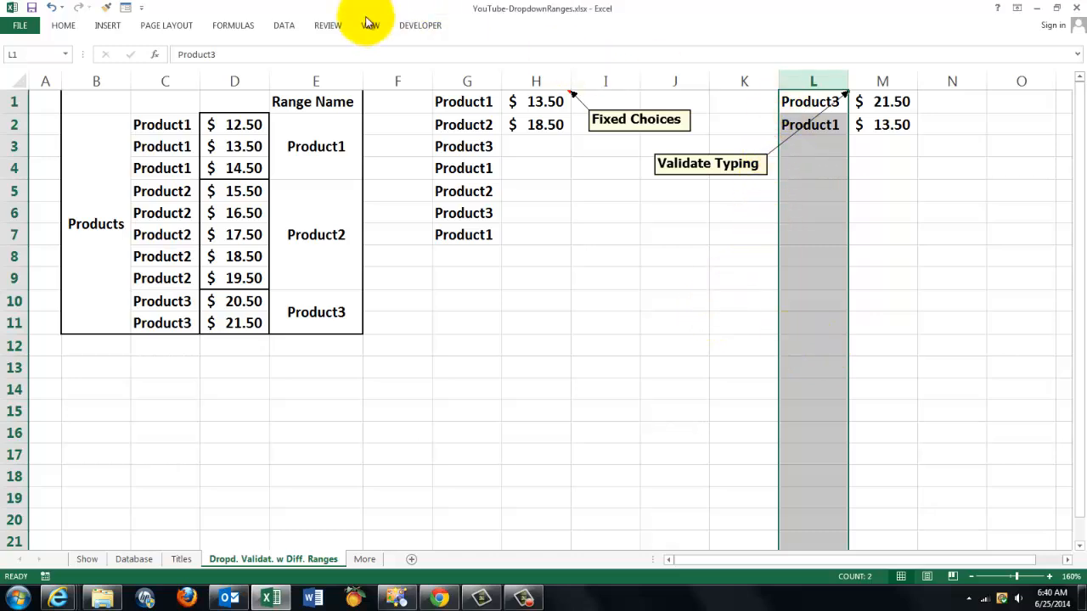
Copy column L's validation formula =VLOOKUP(L1,Products,1,0)<>FALSE into cell B14 as plain text.
click(285, 25)
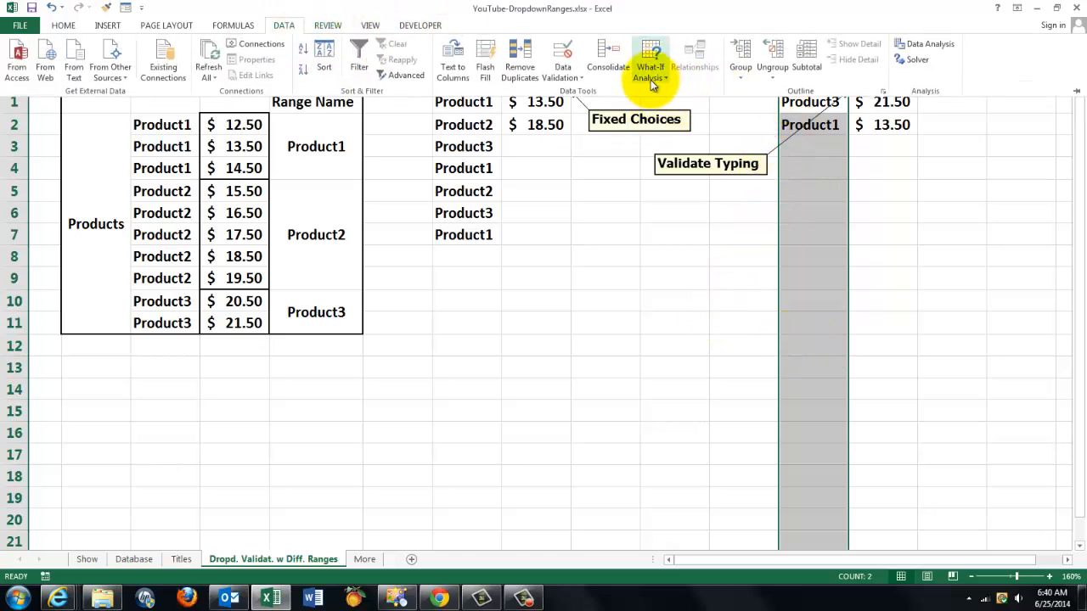
click(569, 79)
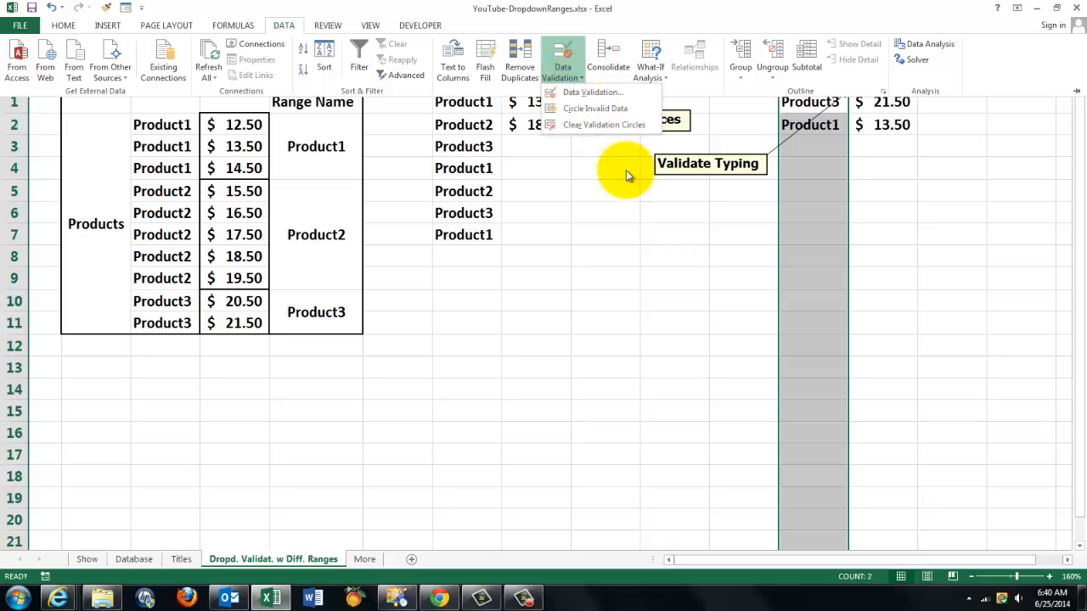
click(590, 94)
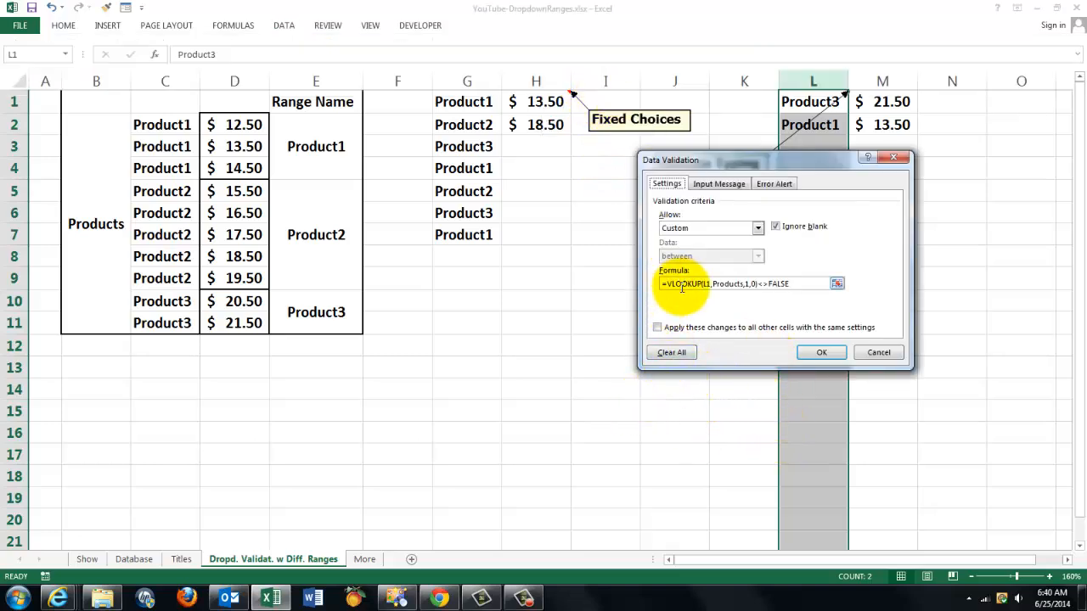
drag(728, 163, 706, 208)
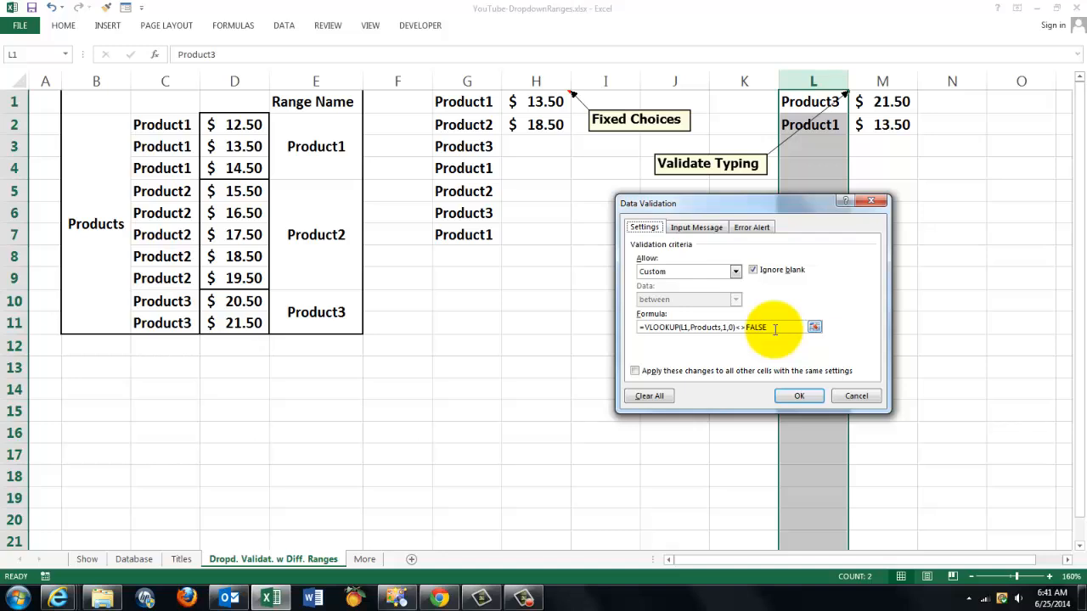
drag(774, 327, 617, 327)
key(ctrl+c)
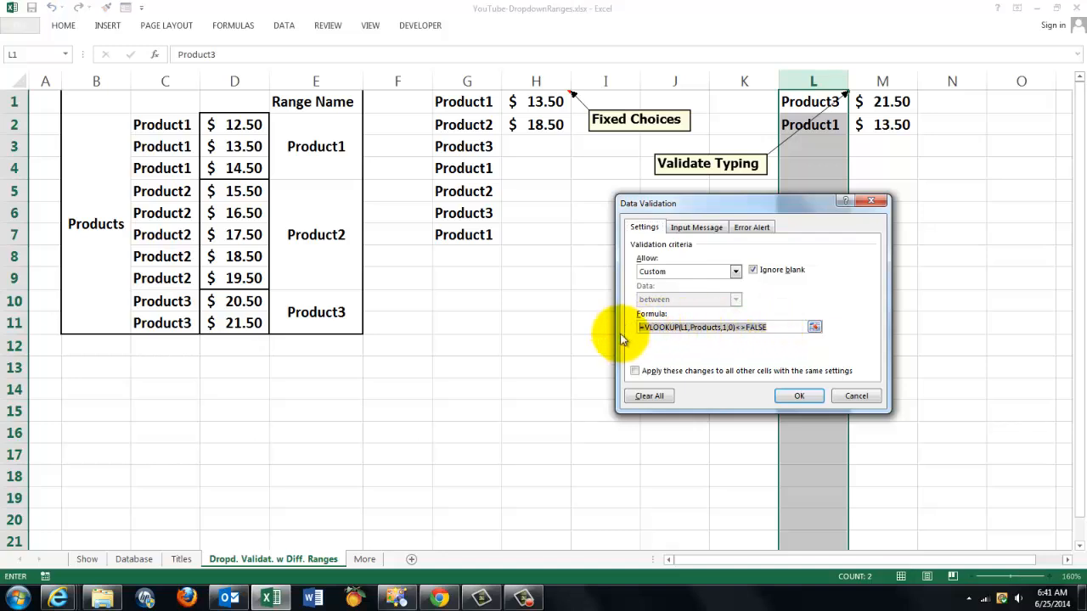
click(801, 398)
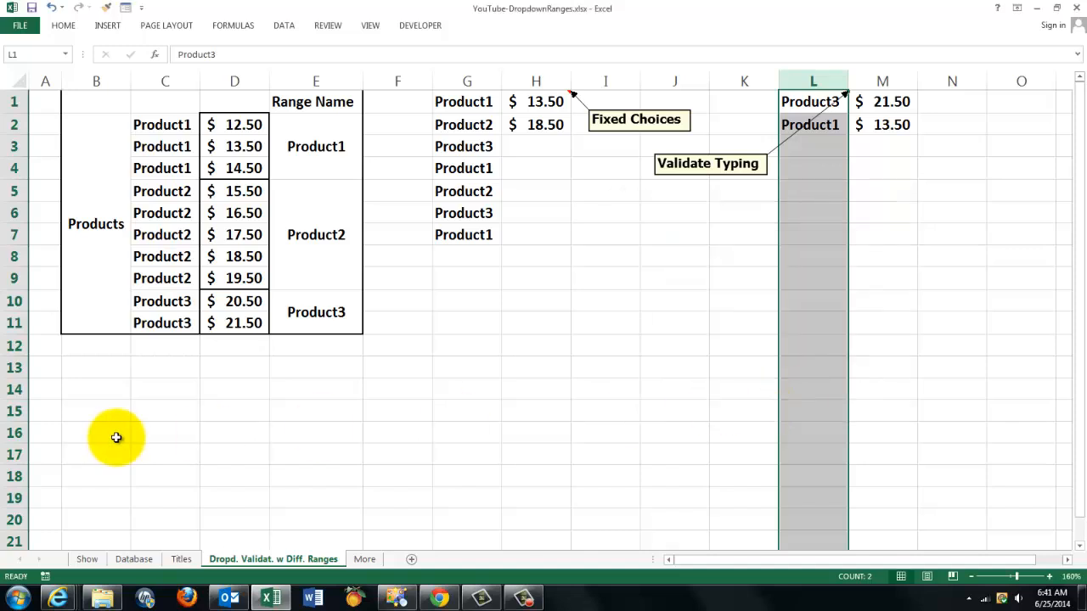
click(102, 390)
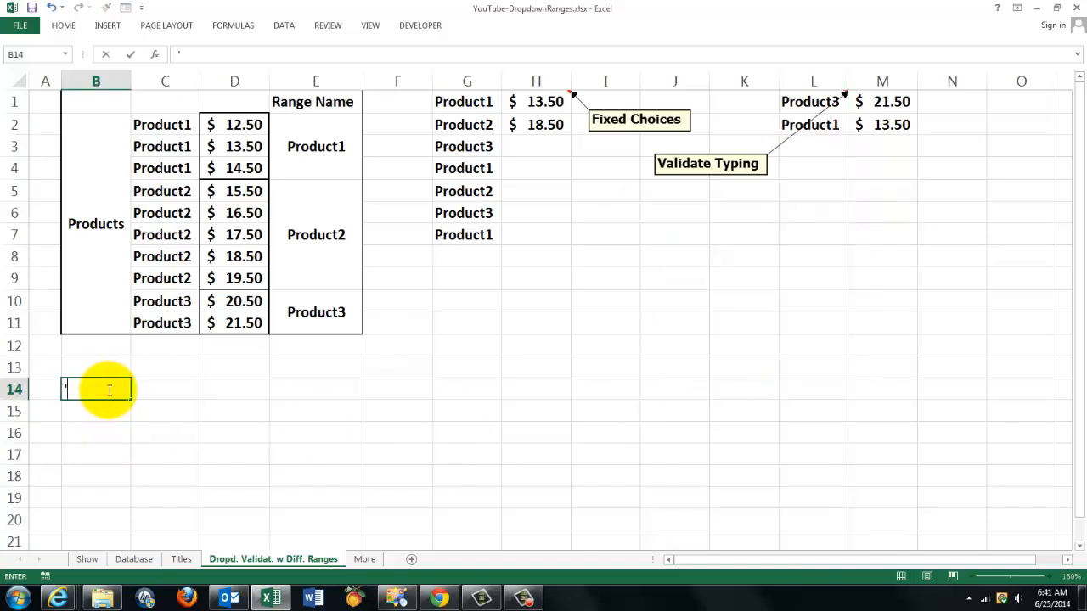
text(')
key(ctrl+v)
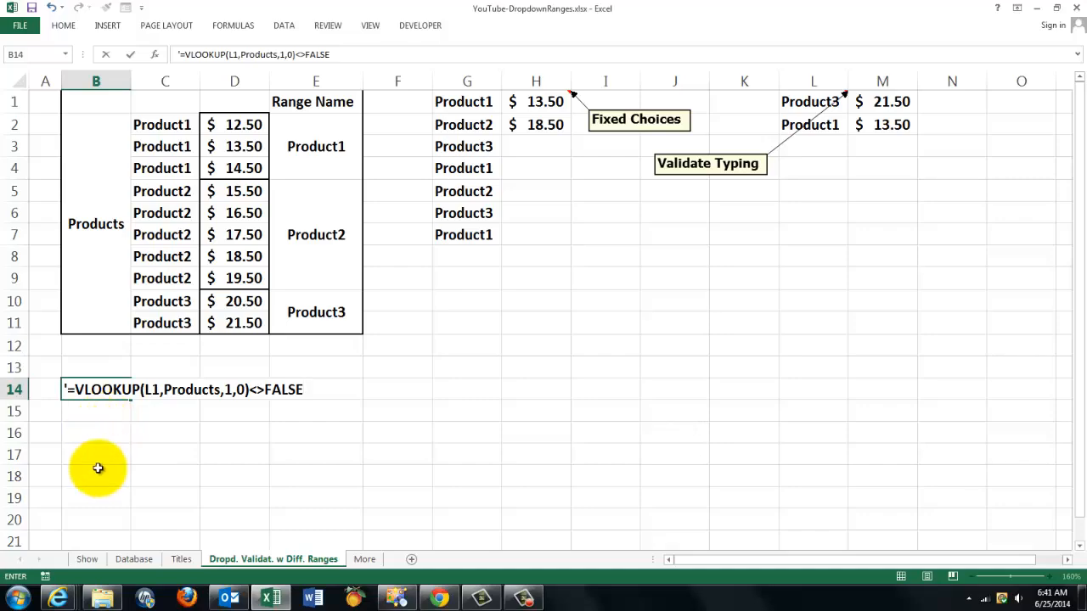
Examine VLOOKUP's function arguments, including the Range_lookup description, using a trial formula in B17, and discard the formula.
click(117, 448)
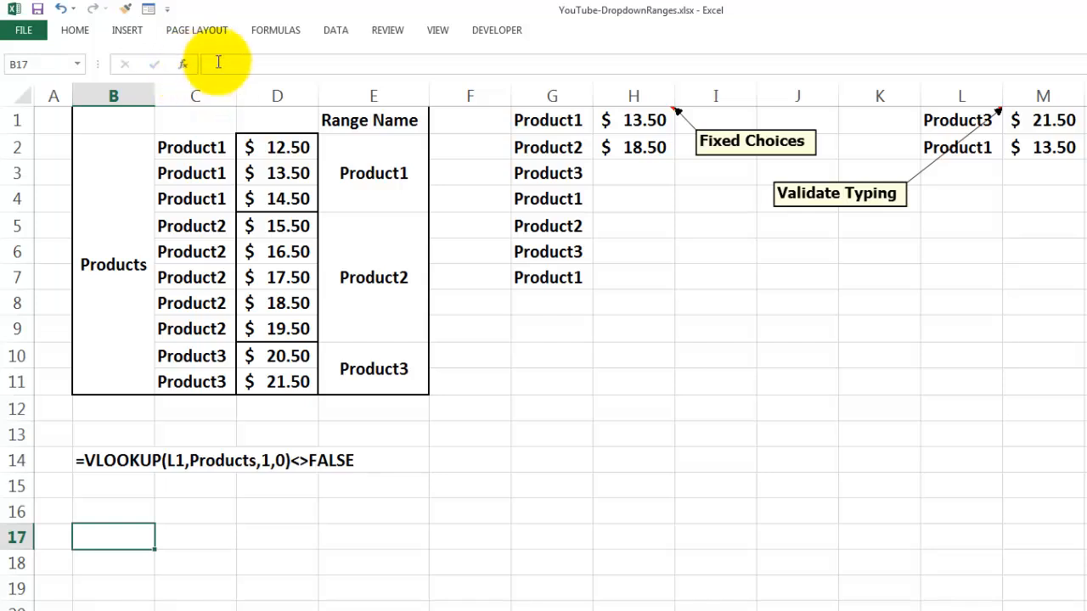
text(vl)
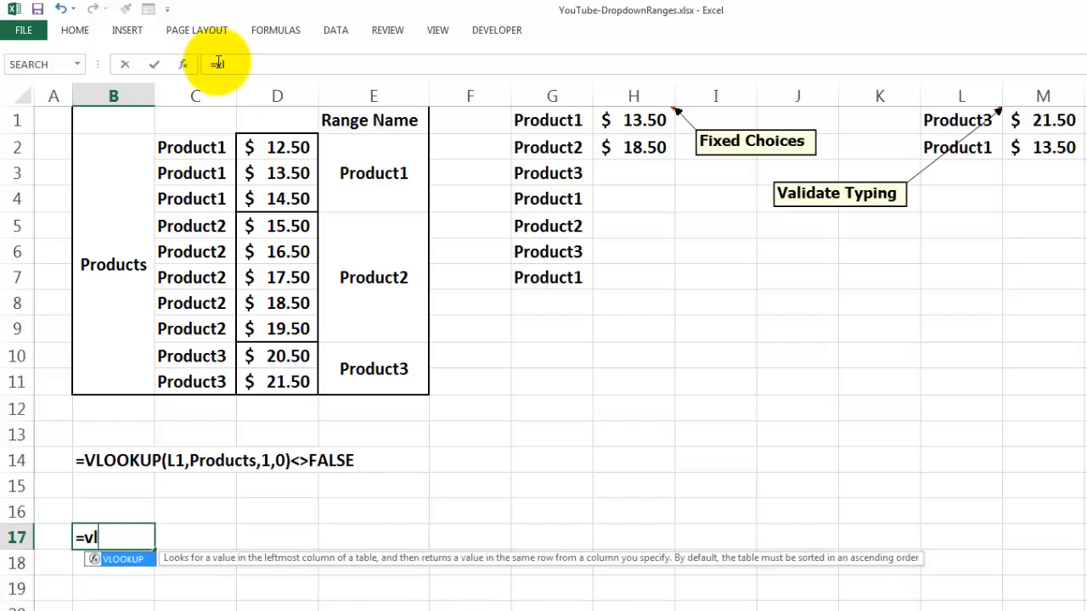
key(Tab)
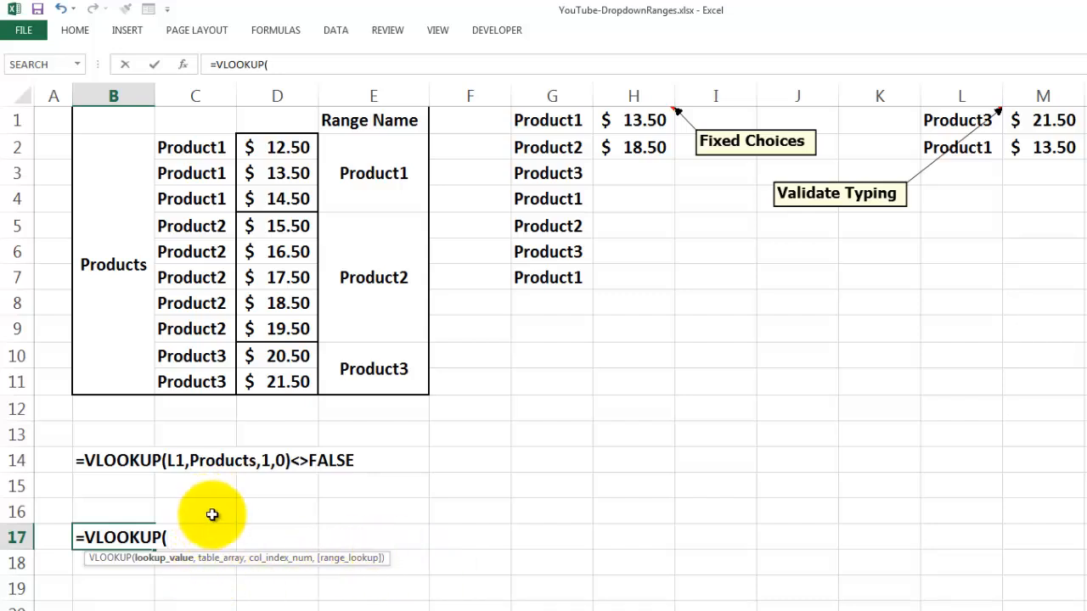
click(184, 65)
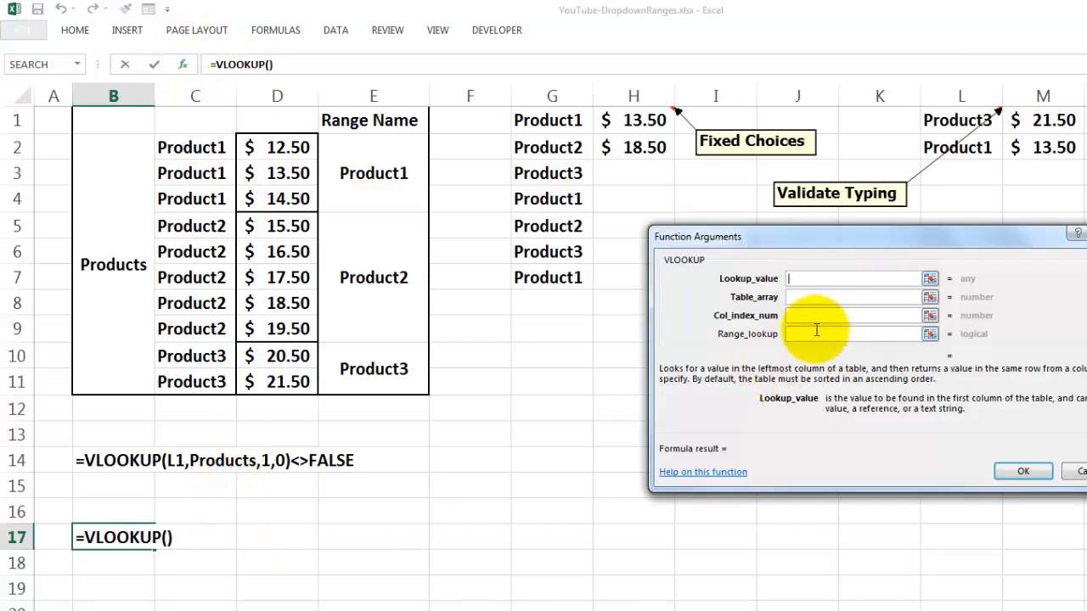
click(807, 338)
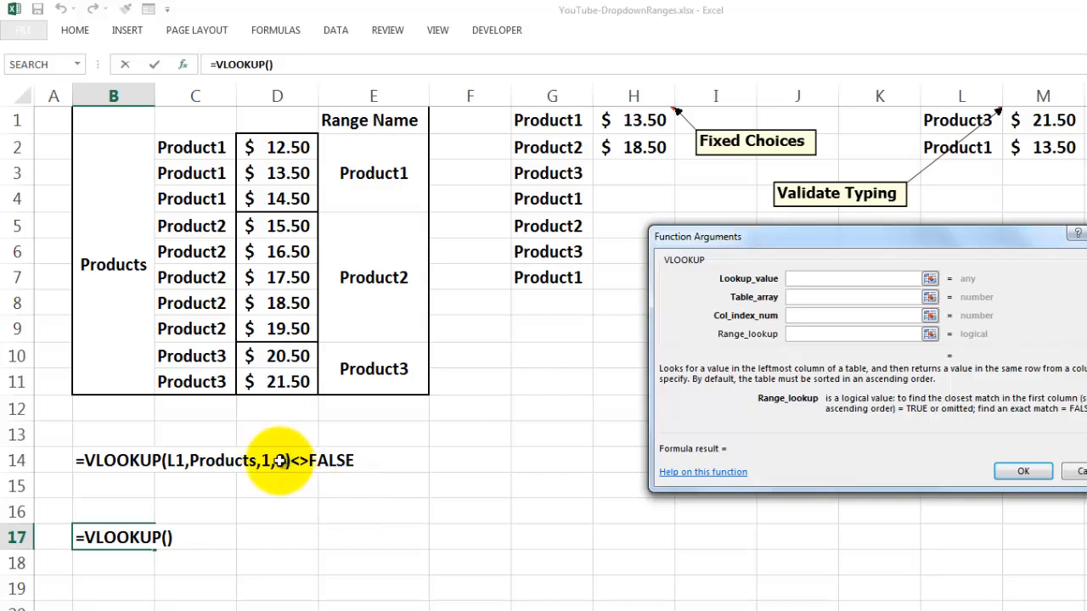
click(1078, 472)
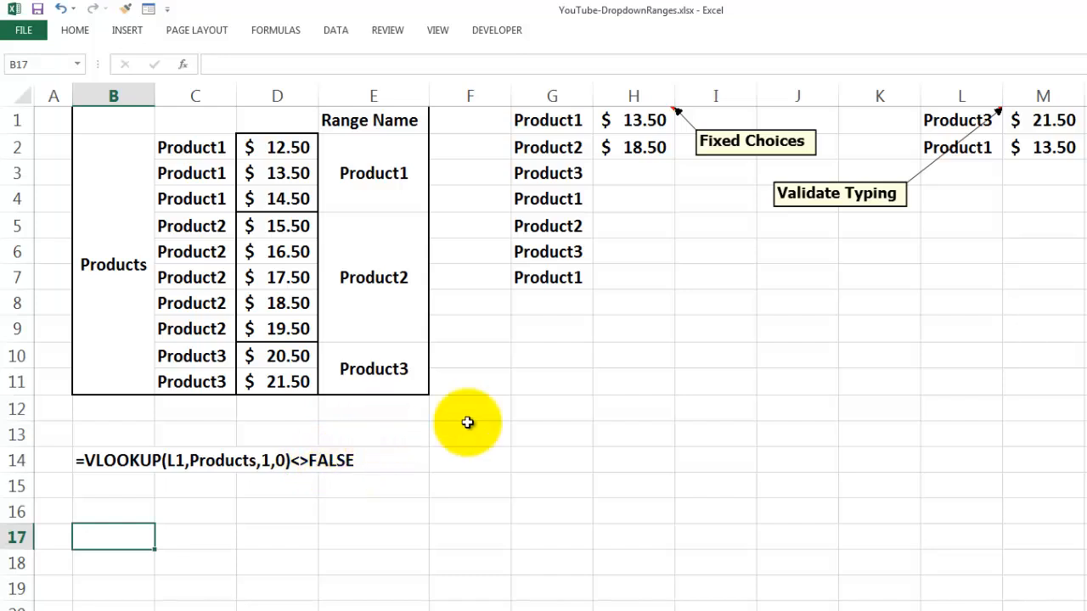
Try to enter Product4 in cell L3 to test the typing validation, and cancel the entry.
click(949, 182)
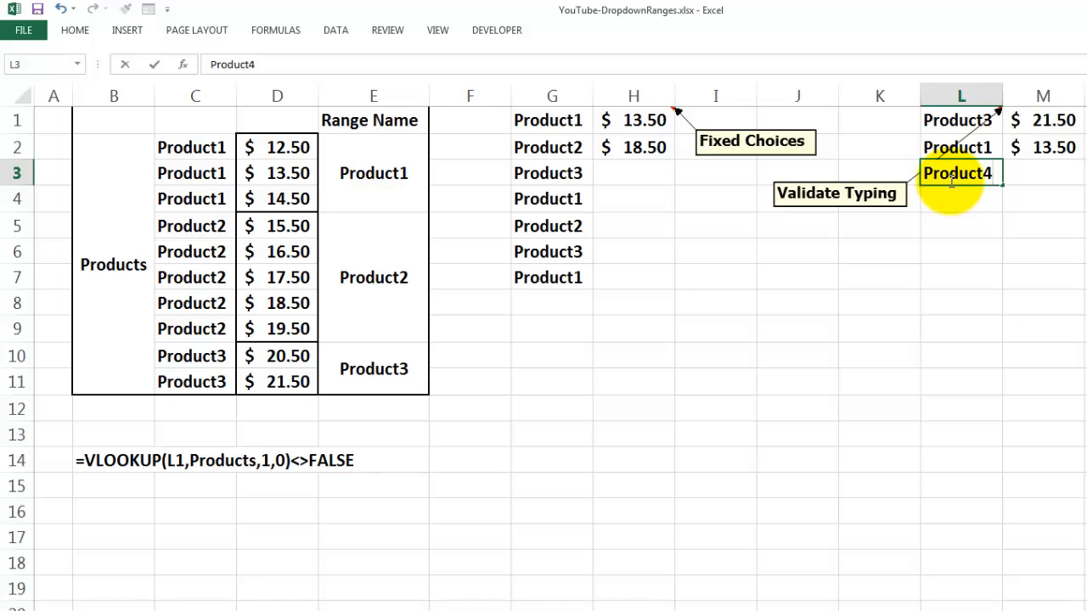
key(Return)
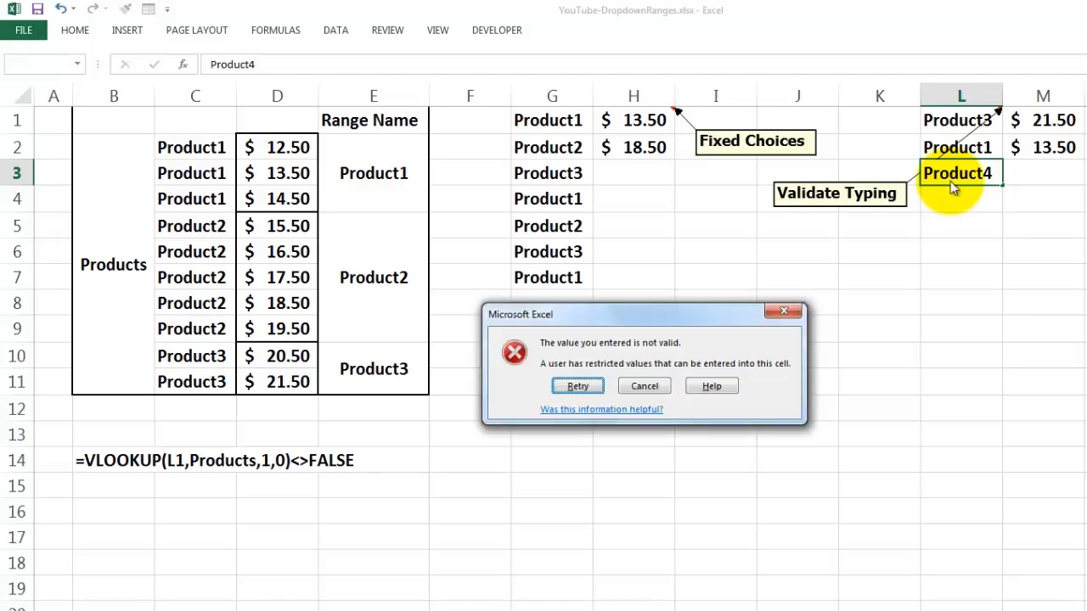
click(644, 387)
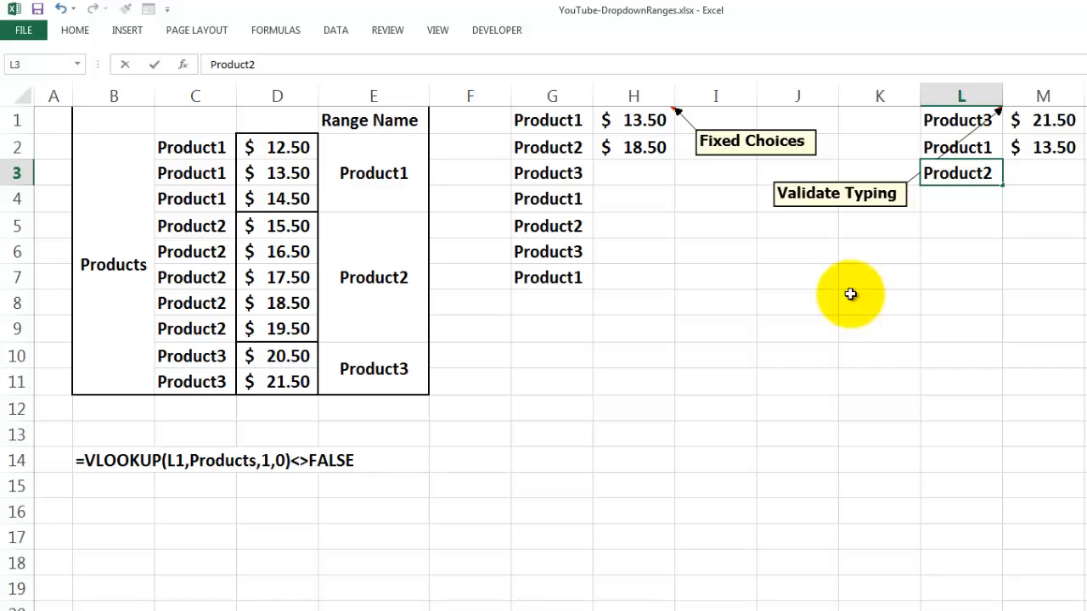
Enter Product2 in cell L3 and check the price drop-down list in M3 without choosing a price.
key(Return)
click(1037, 171)
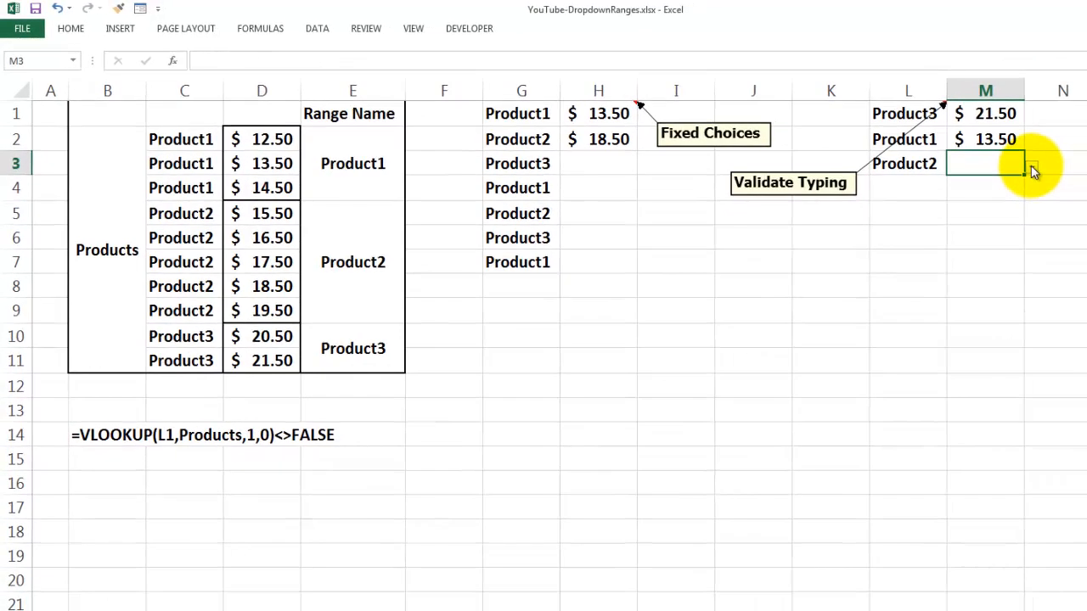
click(1033, 172)
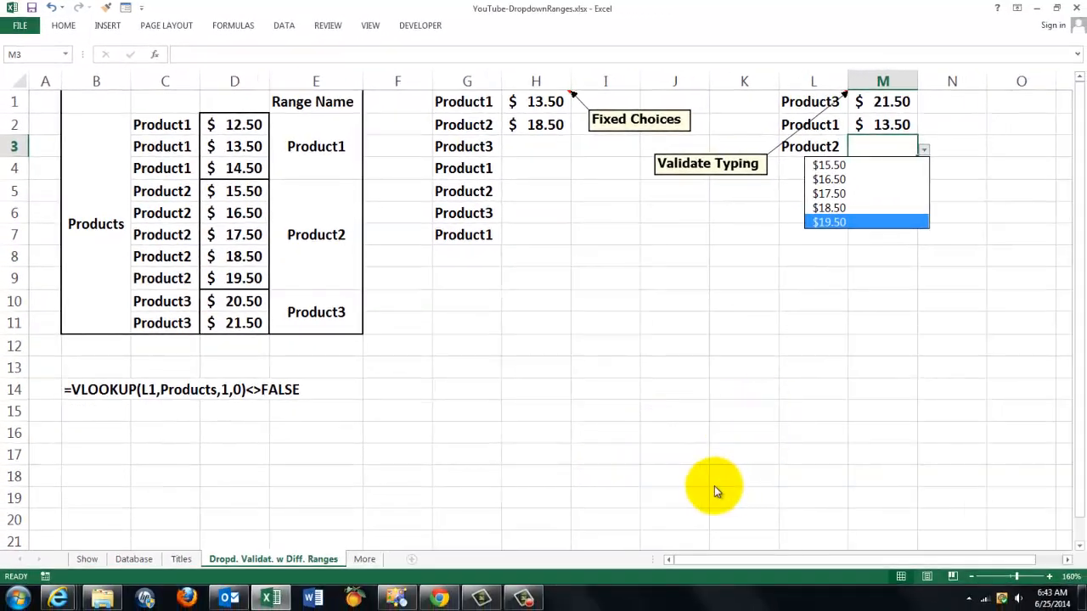
key(Escape)
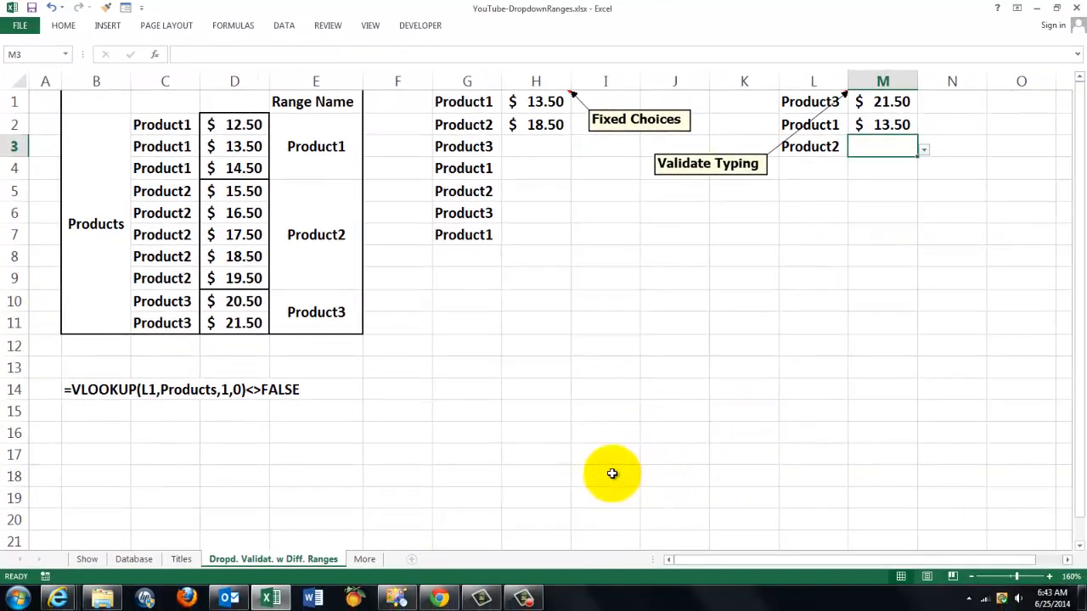
Show the More worksheet.
click(364, 559)
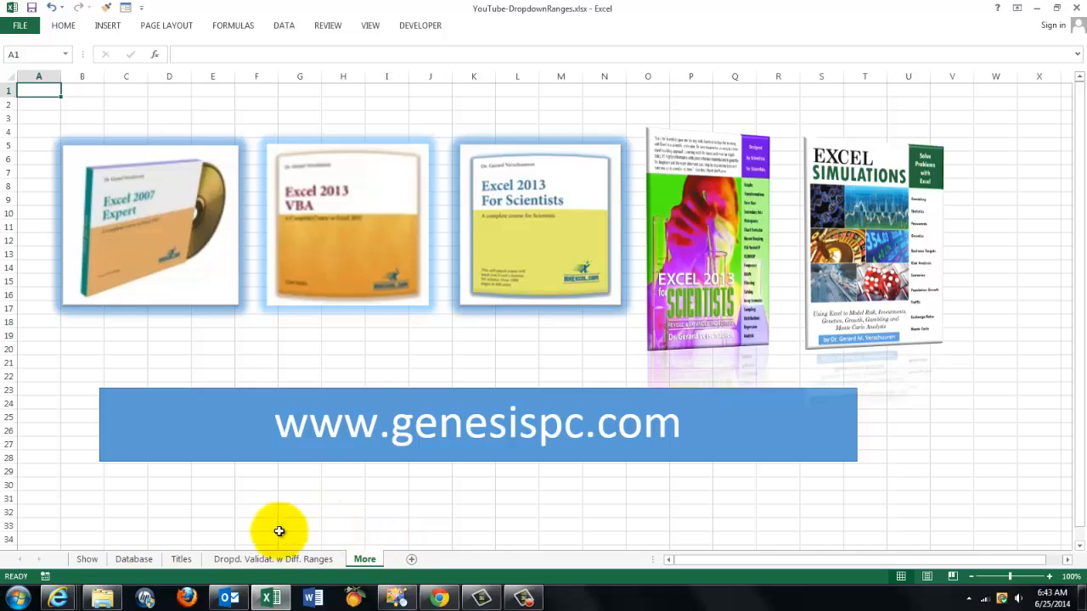